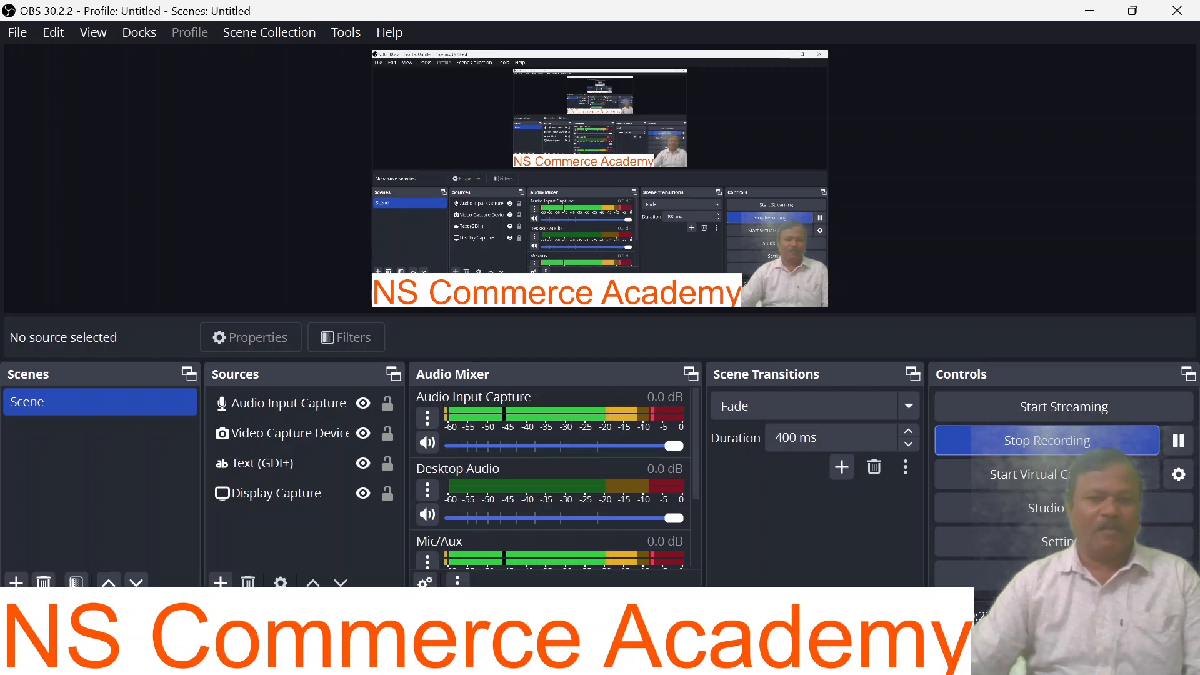
Step: Launch Tally.ERP 9 from the Recent list in the Windows Start menu
key(super)
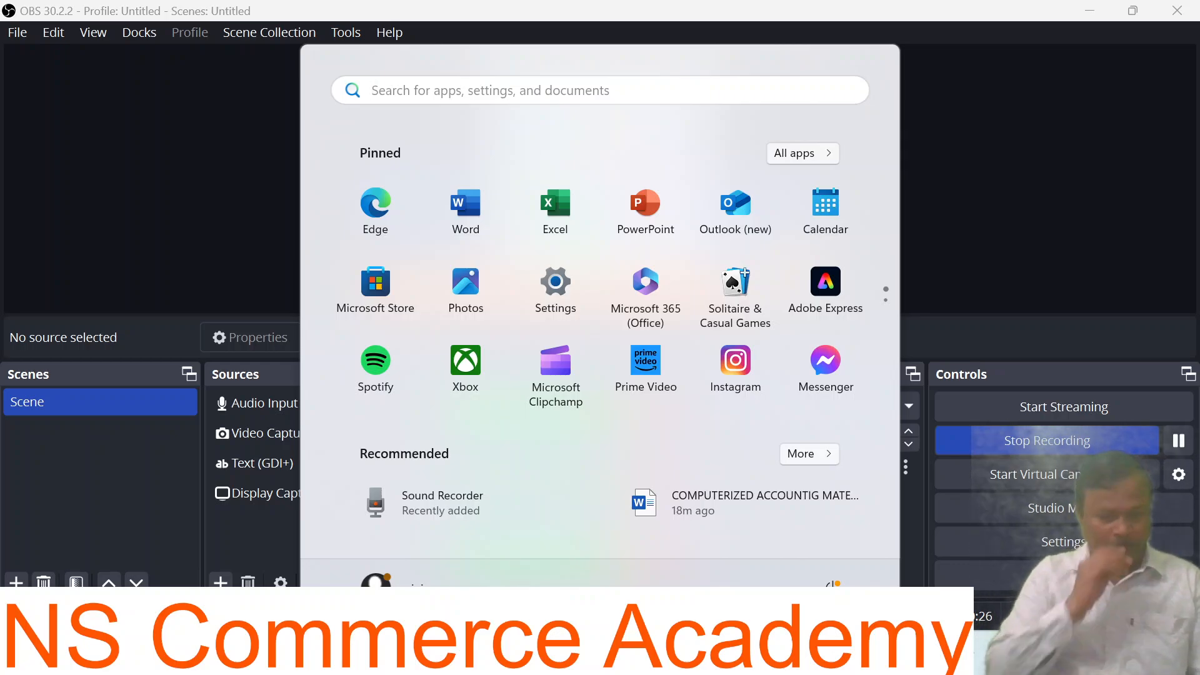
text(ta)
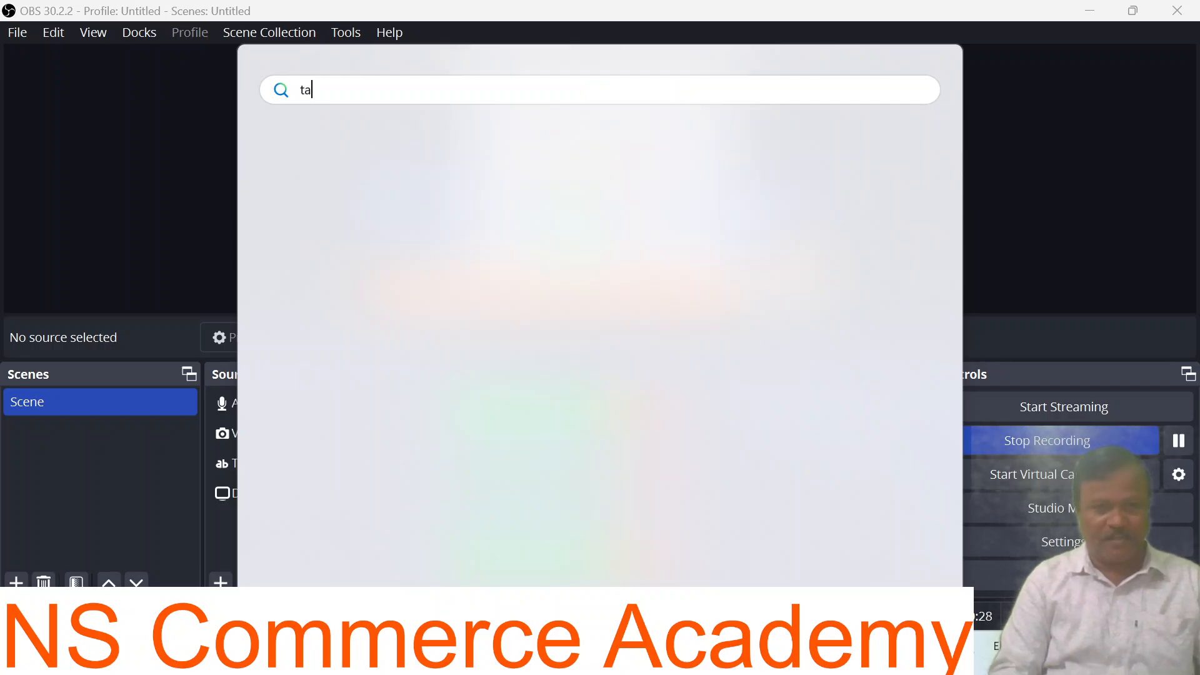
text(lly )
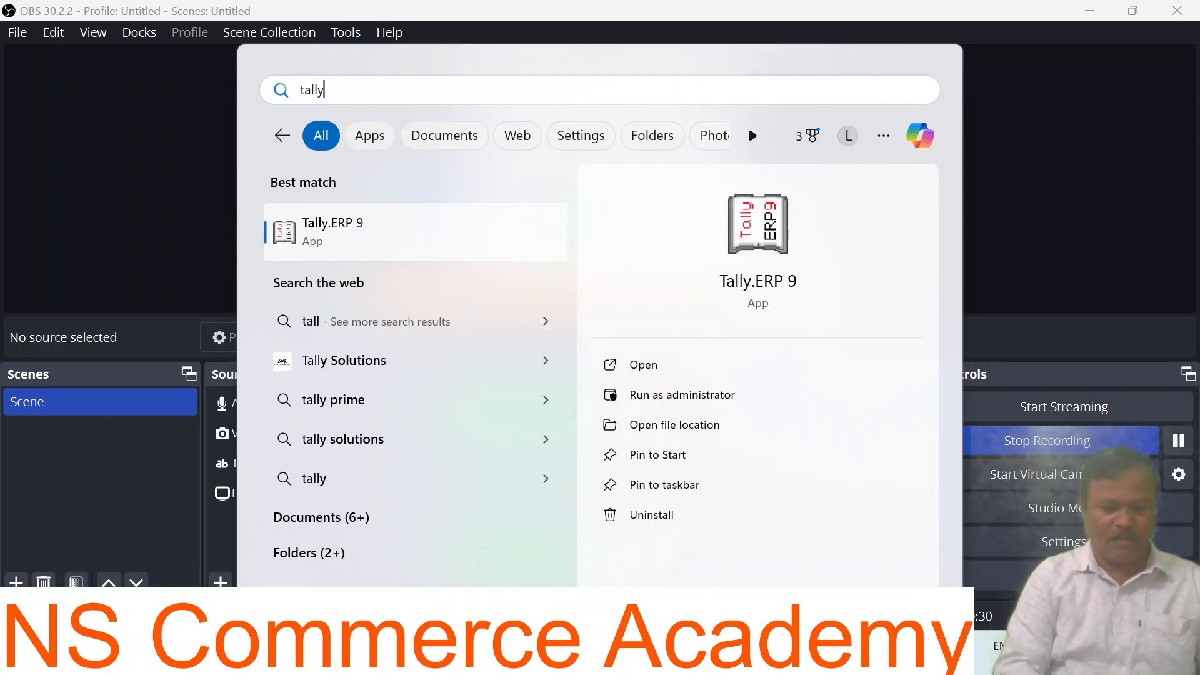
text(er)
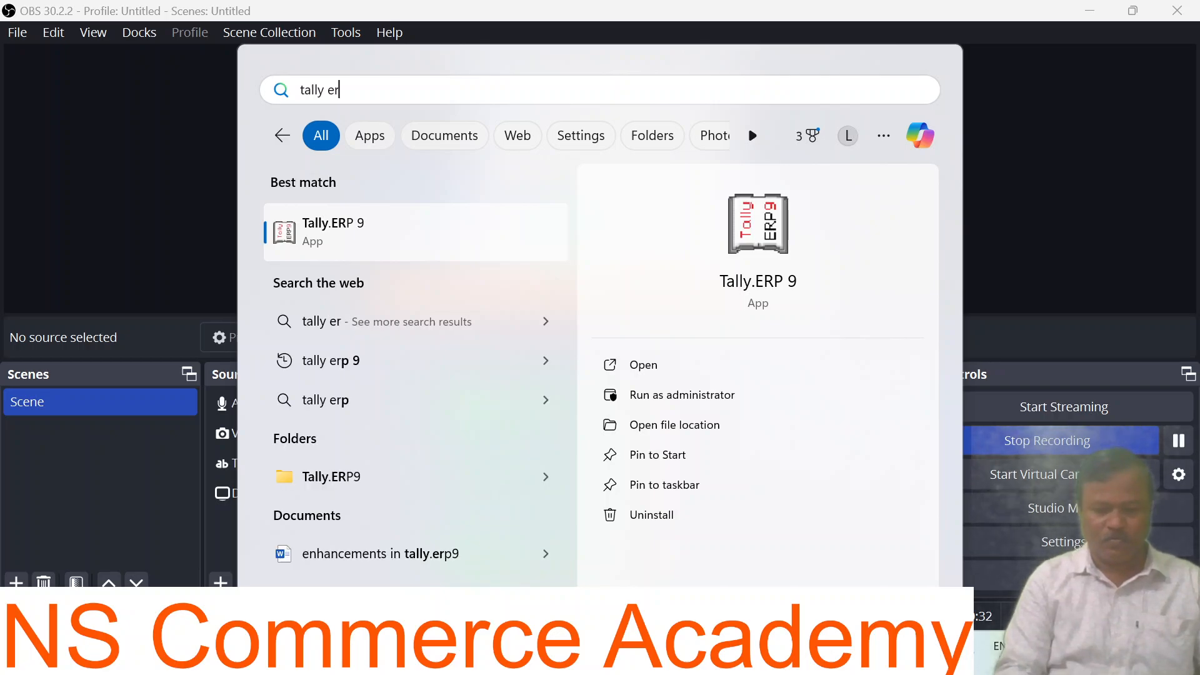
text(p)
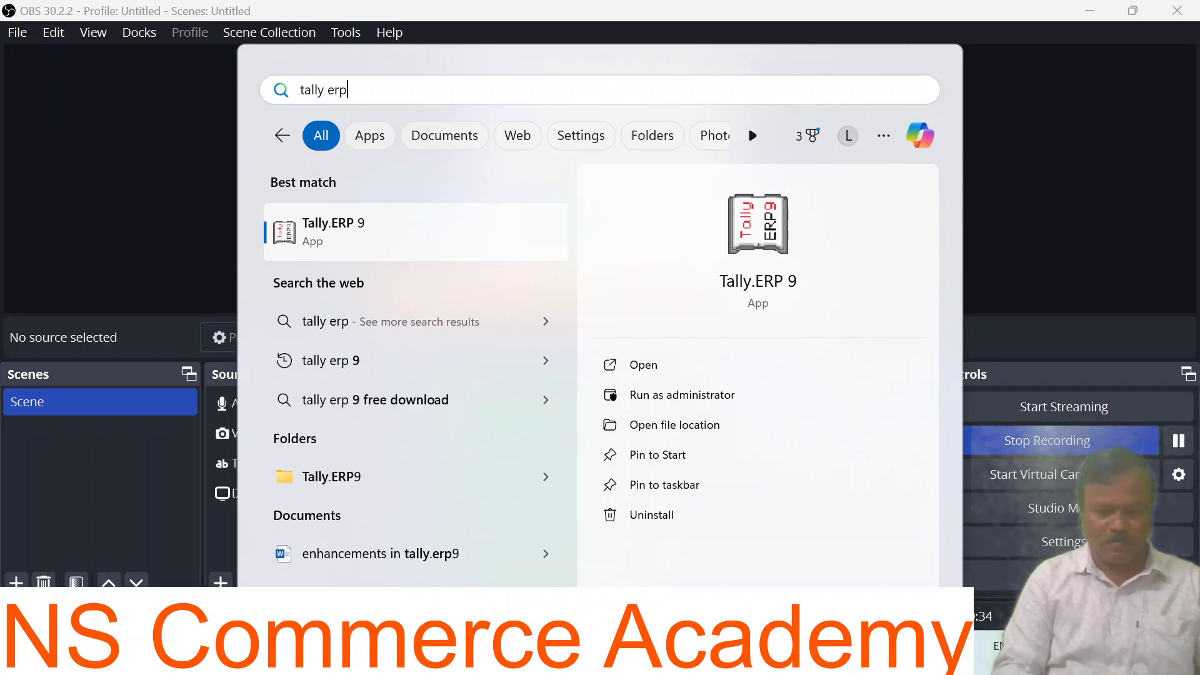
text(9)
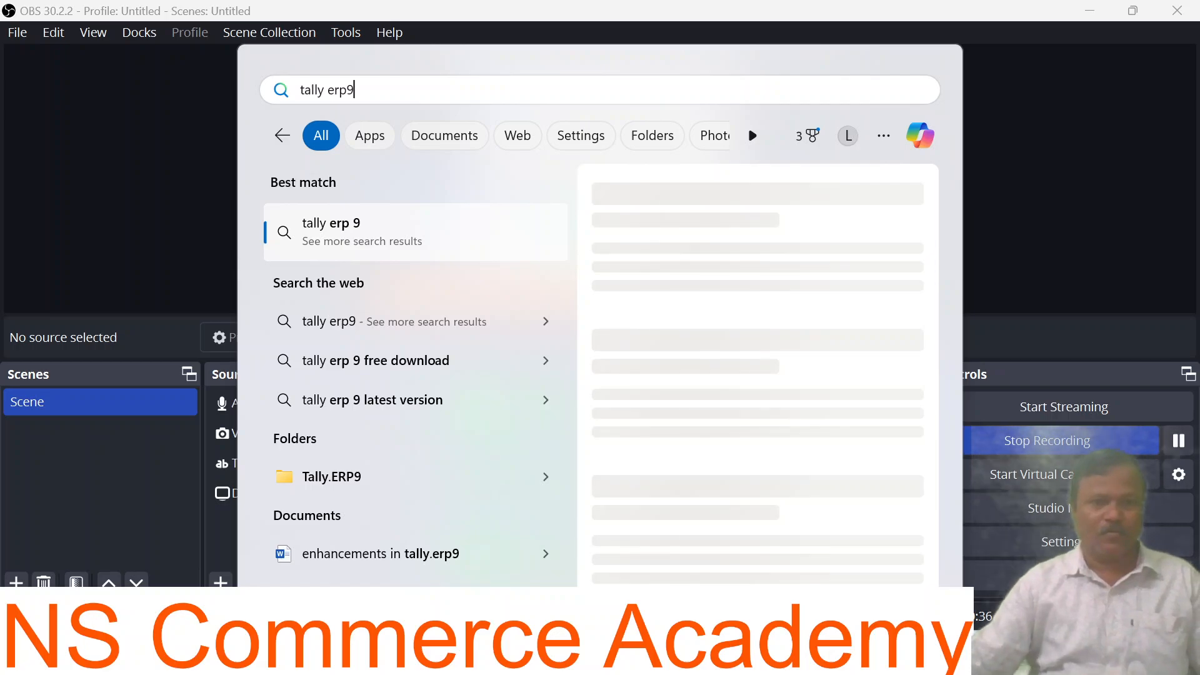
click(281, 137)
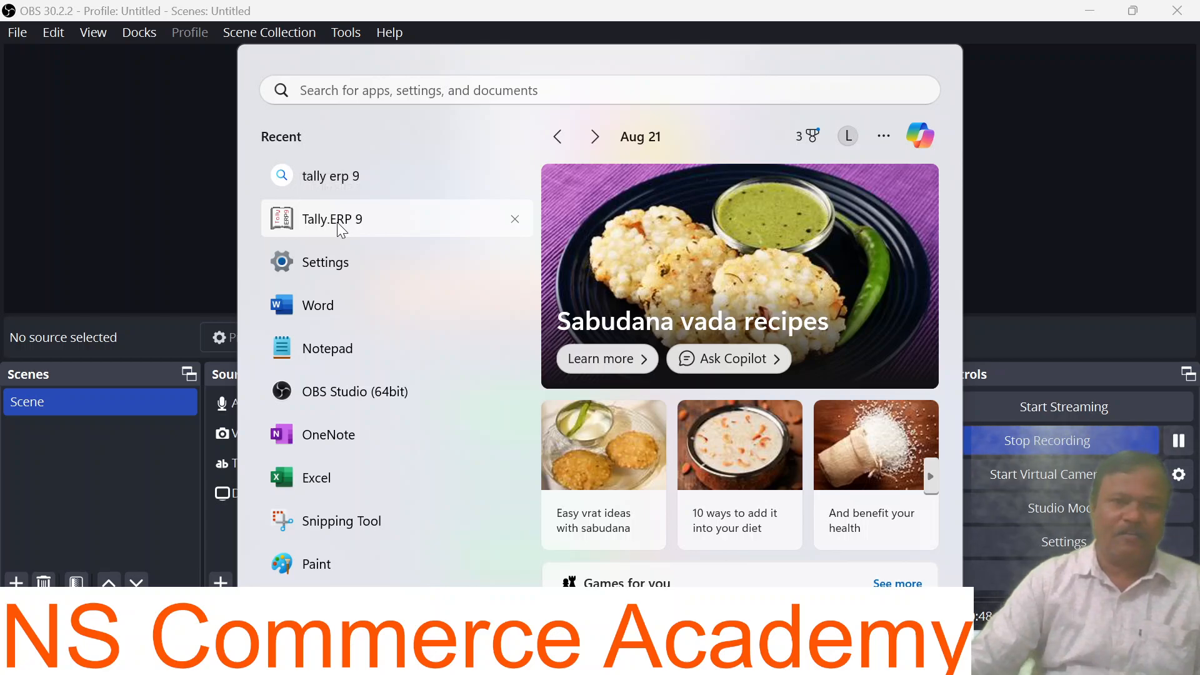
click(341, 226)
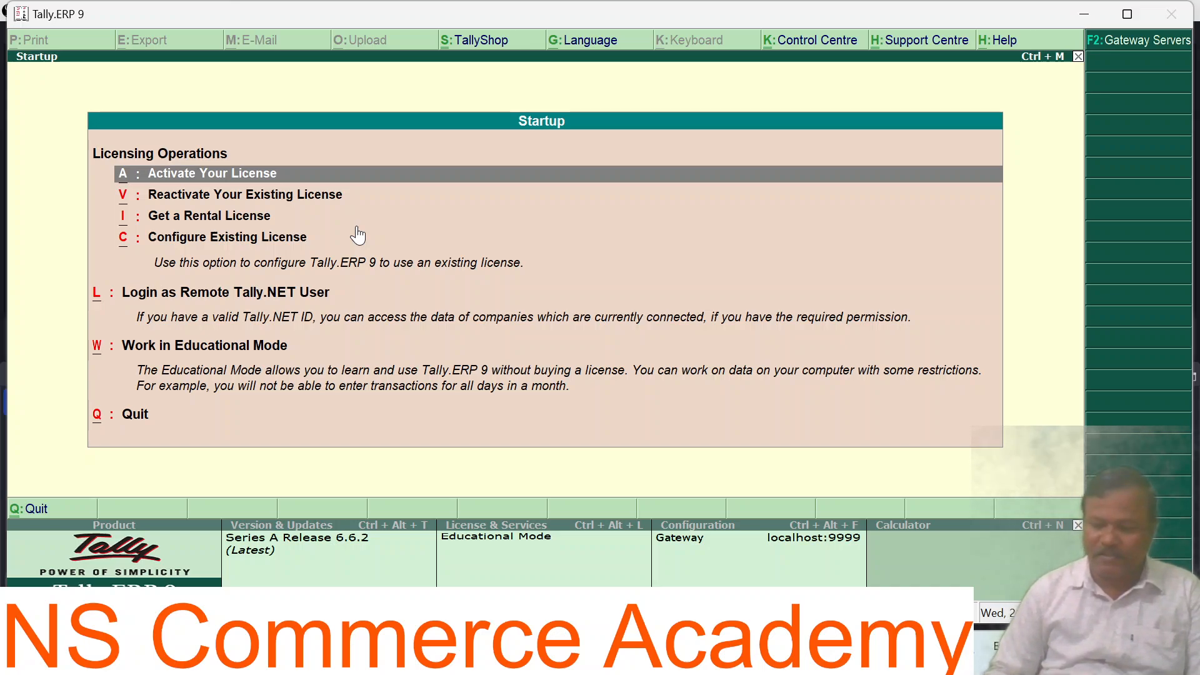
Step: Choose 'Work in Educational Mode' on the Startup screen to reach the Gateway of Tally
key(Down)
key(Down)
key(Down)
key(Down)
key(Down)
key(Down)
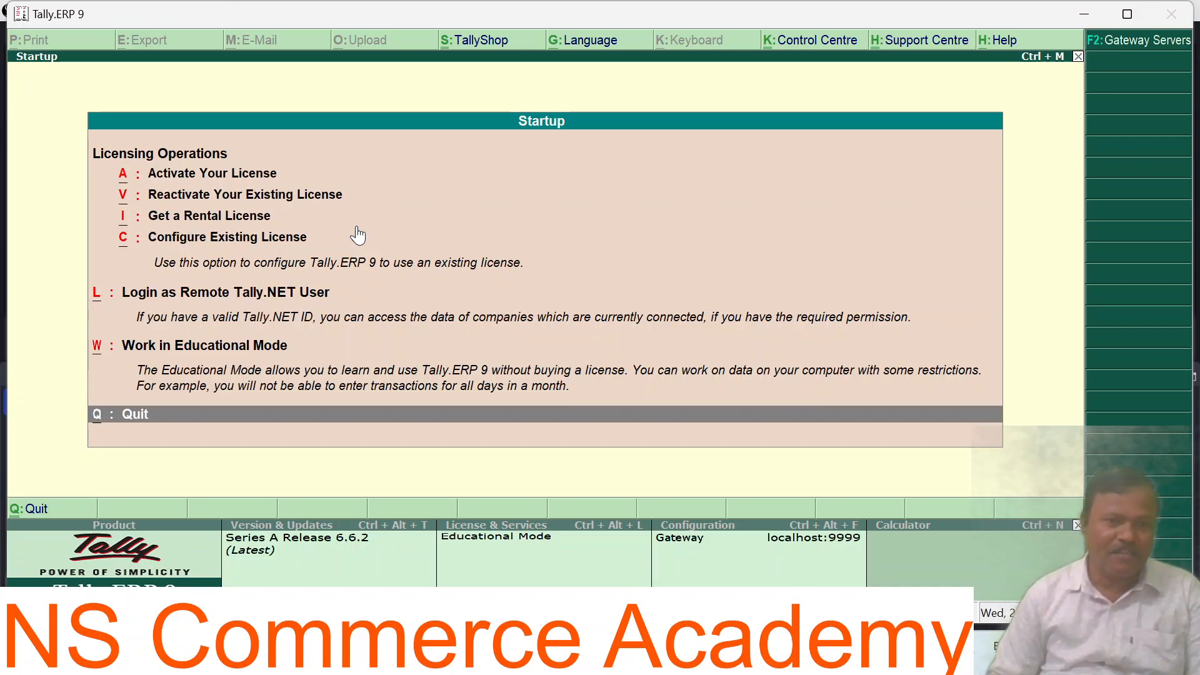
key(Up)
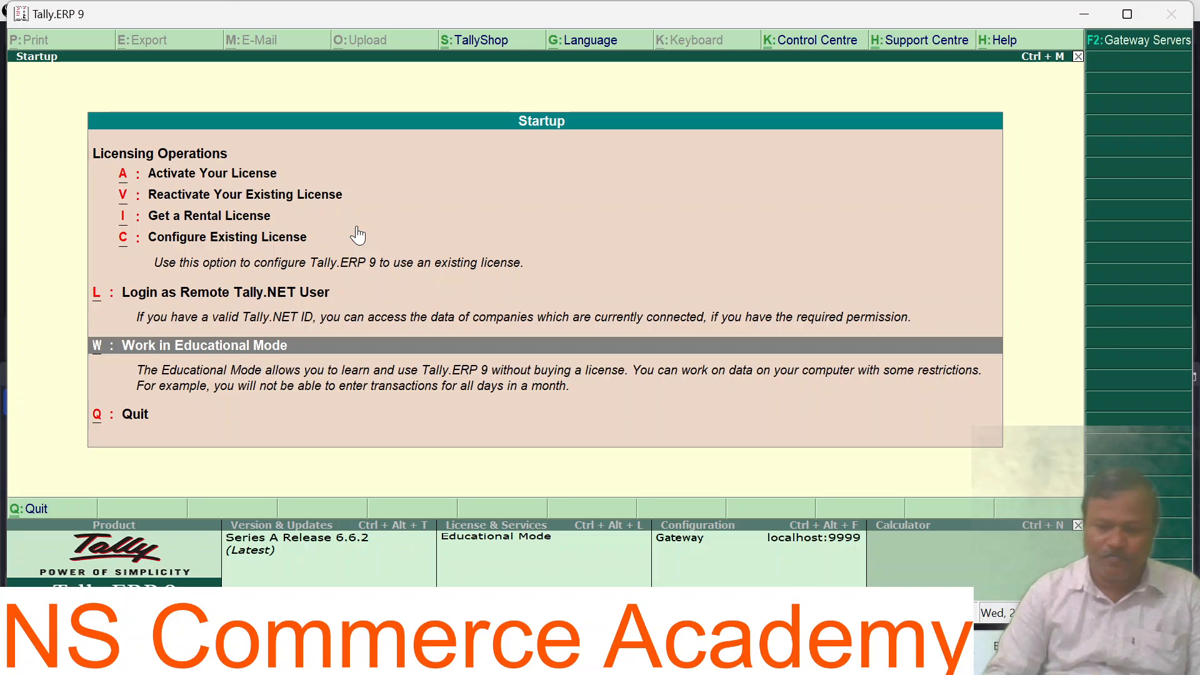
key(Return)
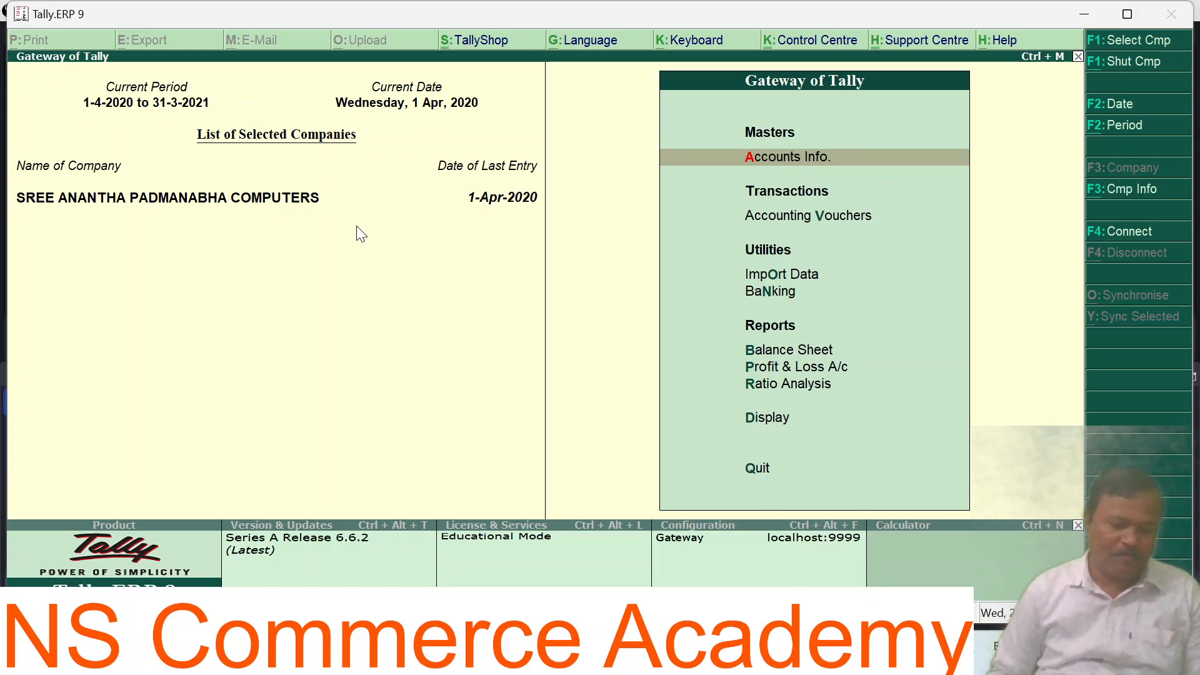
Step: Open Company Alteration via Alt+F3 for SREE ANANTHA PADMANABHA COMPUTERS
key(alt+F3)
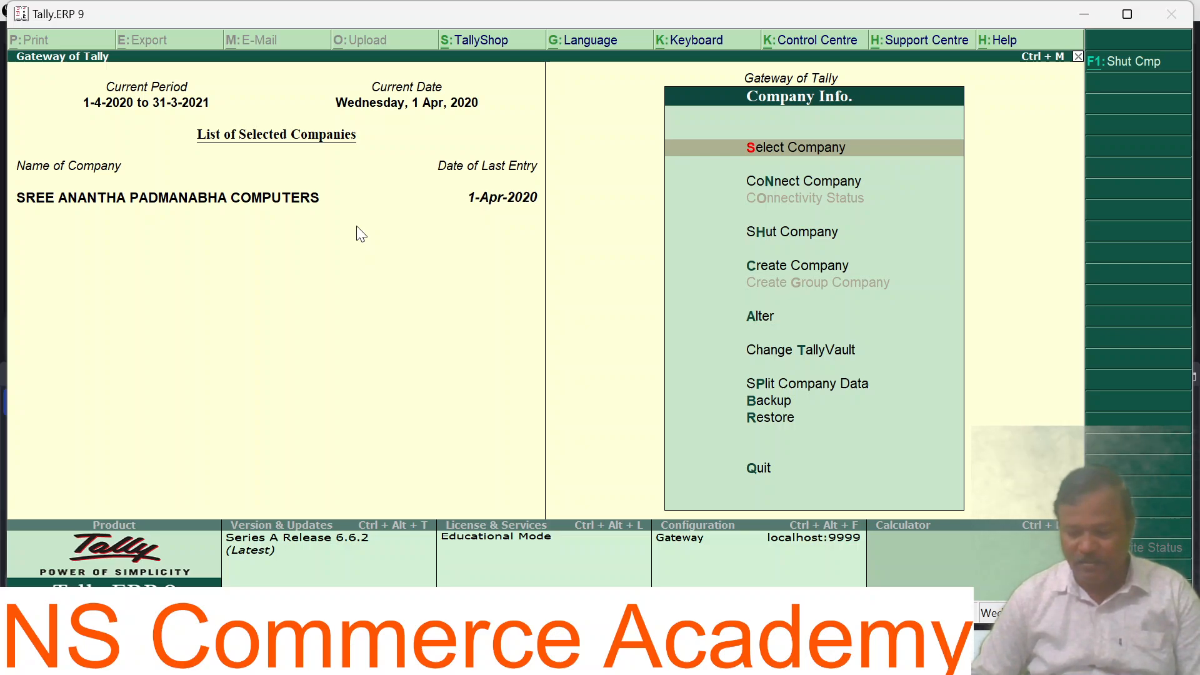
key(Down)
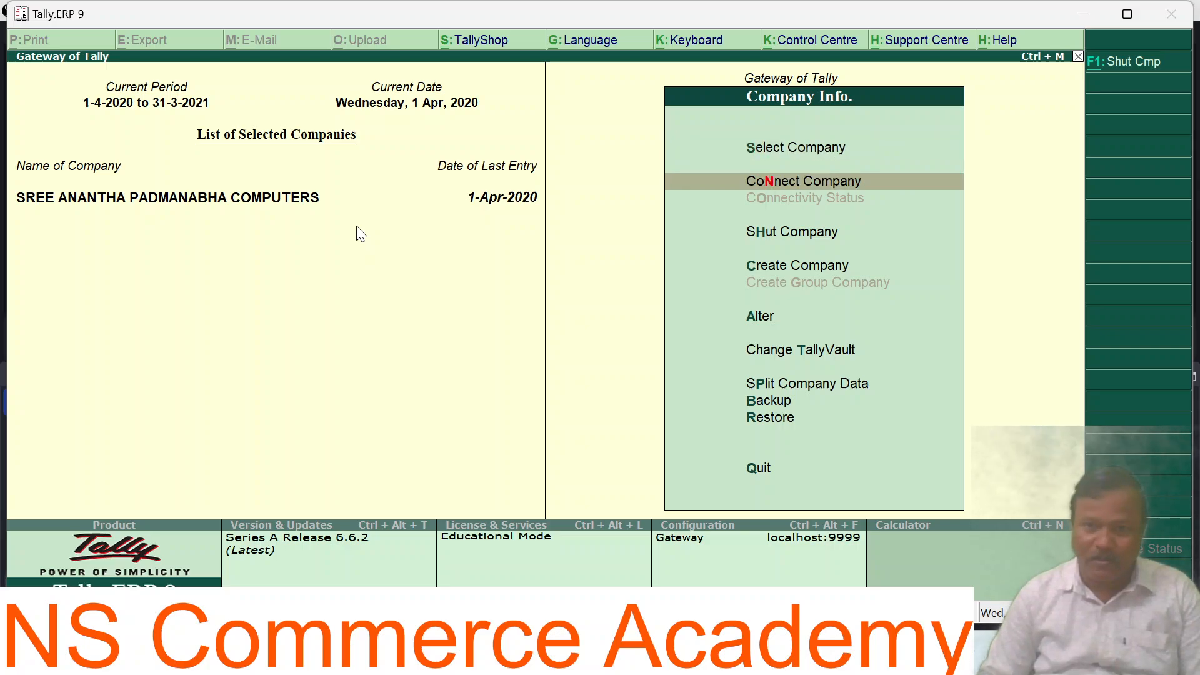
key(Down)
key(Down)
key(Down)
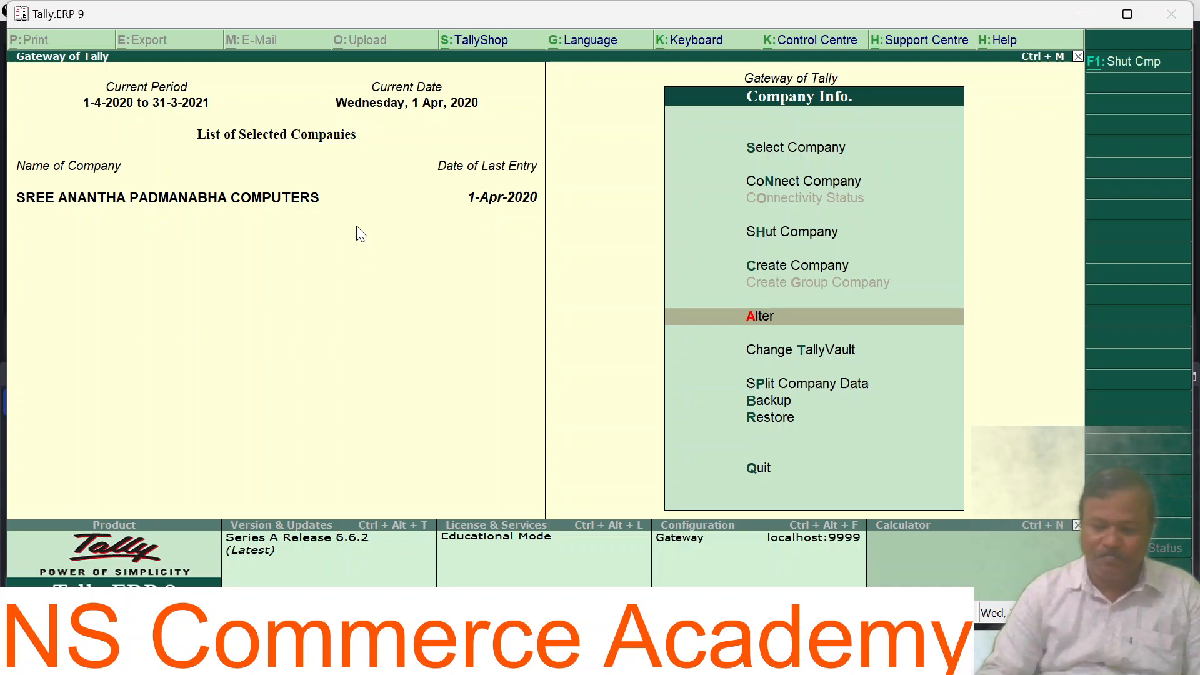
key(Return)
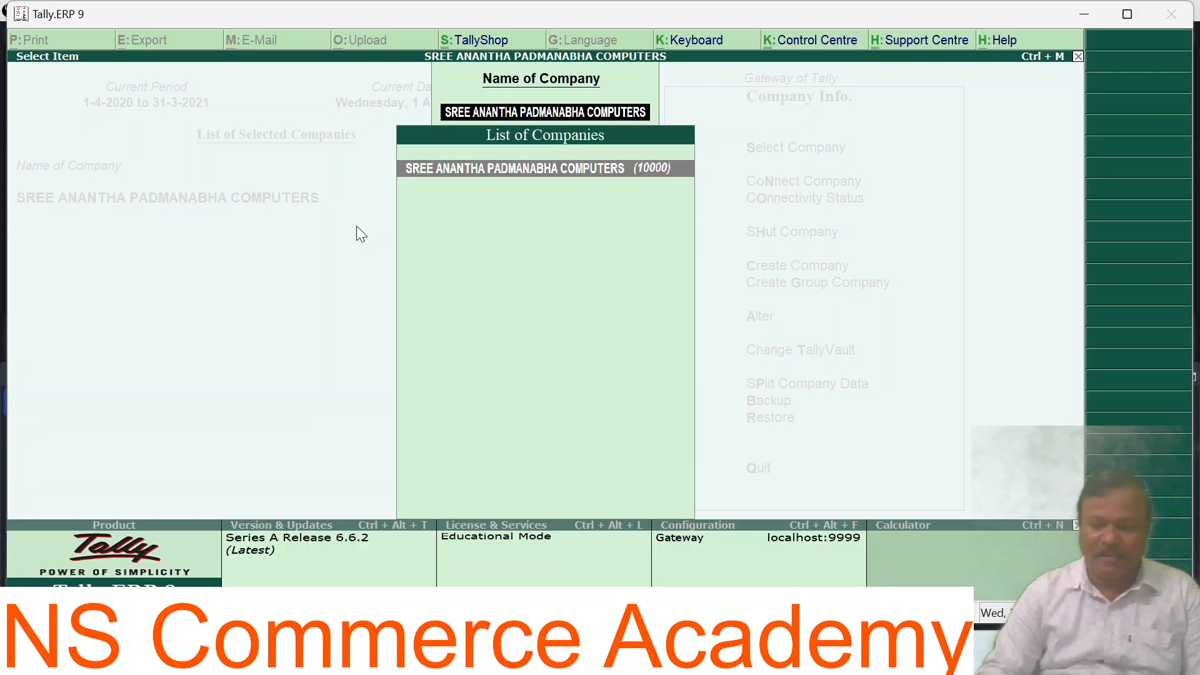
key(Return)
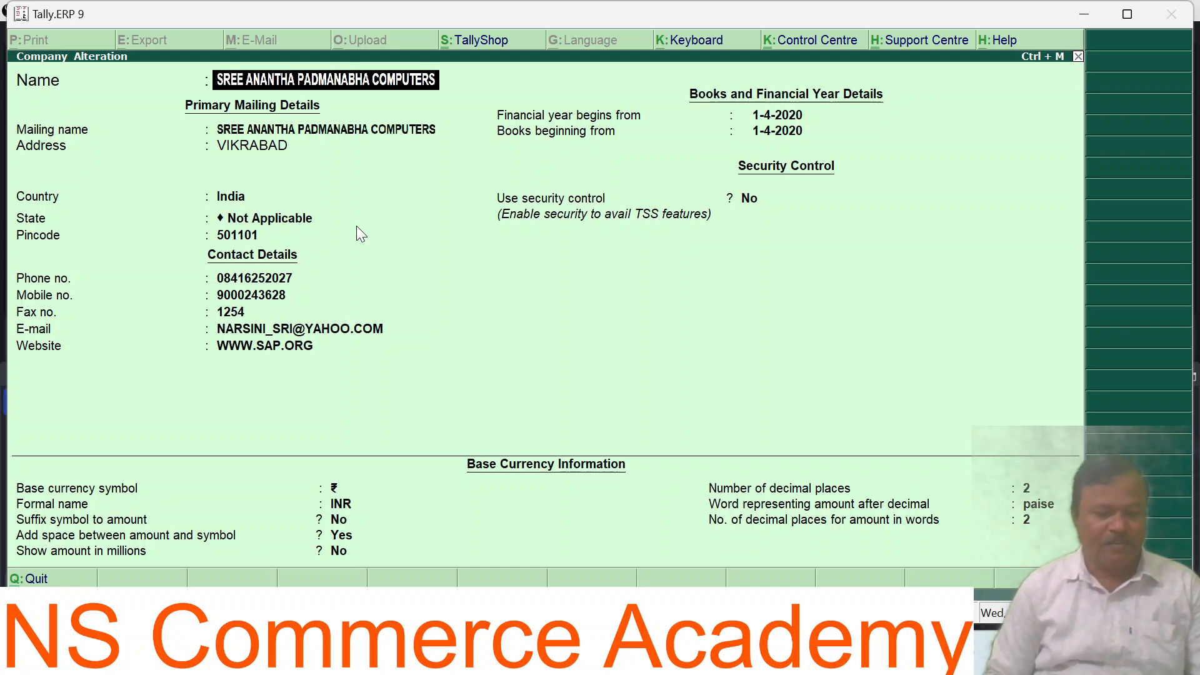
Step: Rename the company to 'Sri Venkateshwara Traders'
text(S)
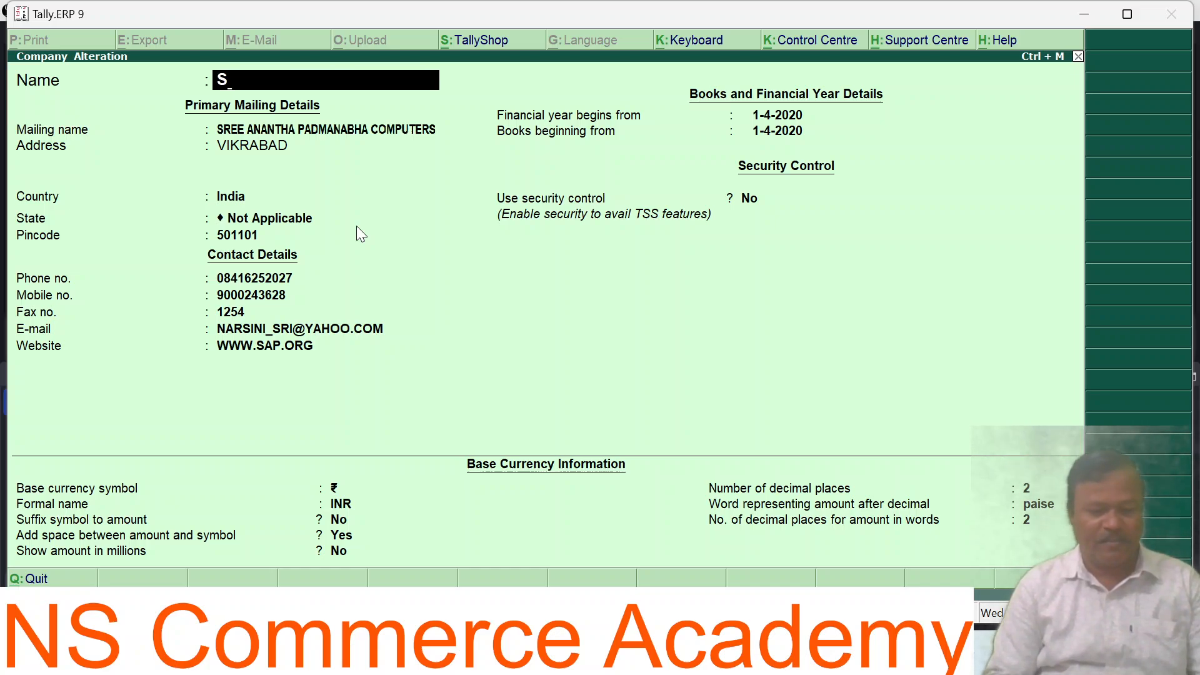
text(ri)
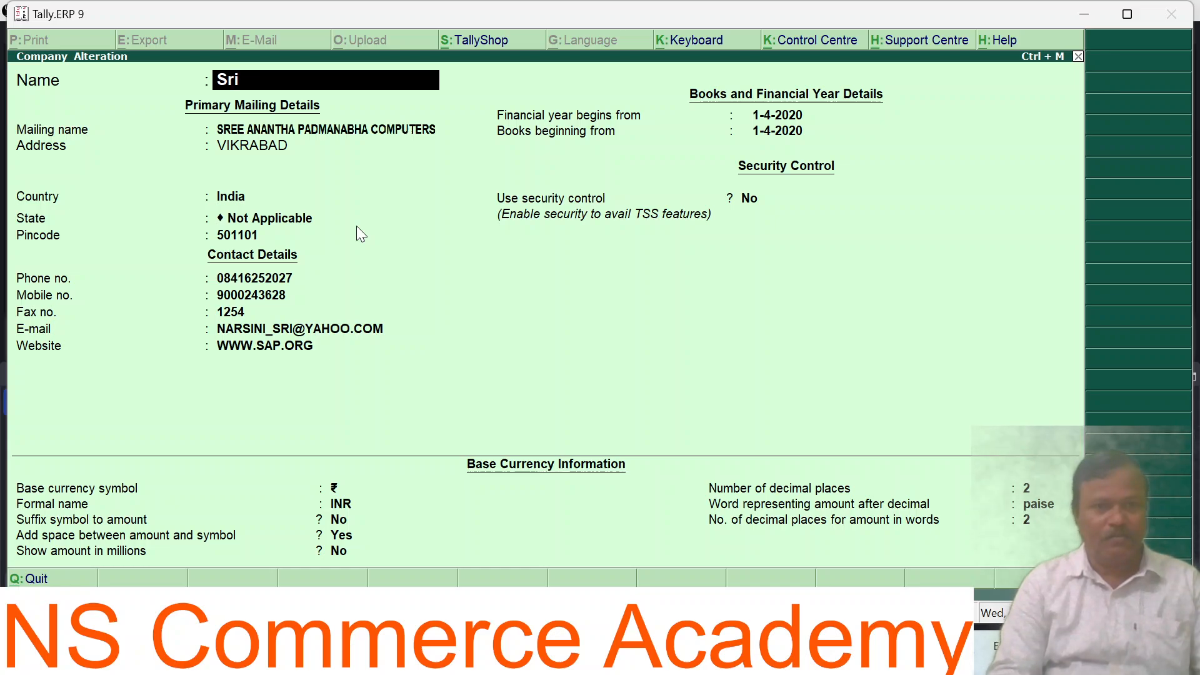
text( a)
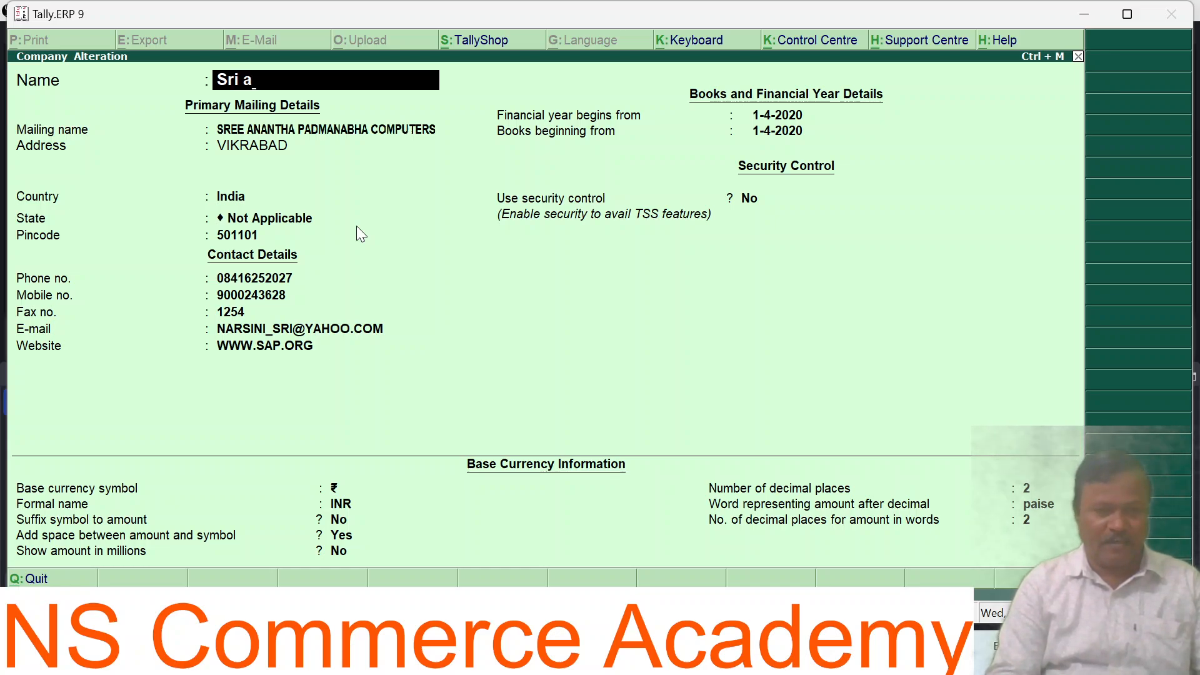
key(BackSpace)
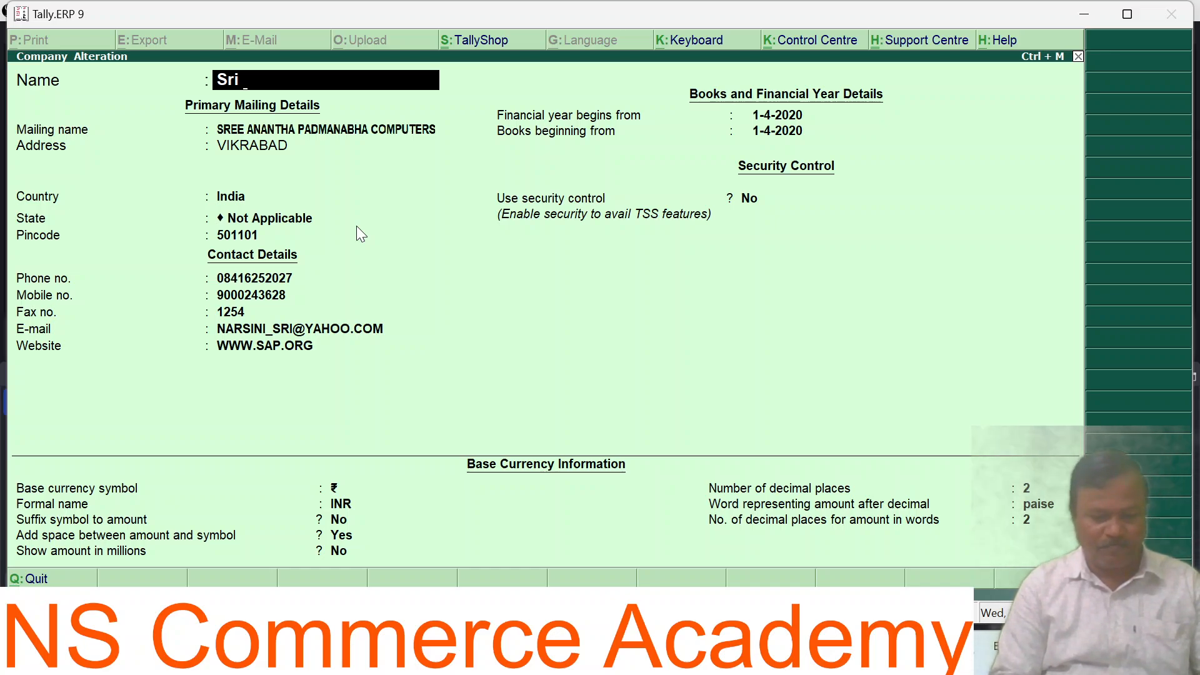
text(Venkateshw)
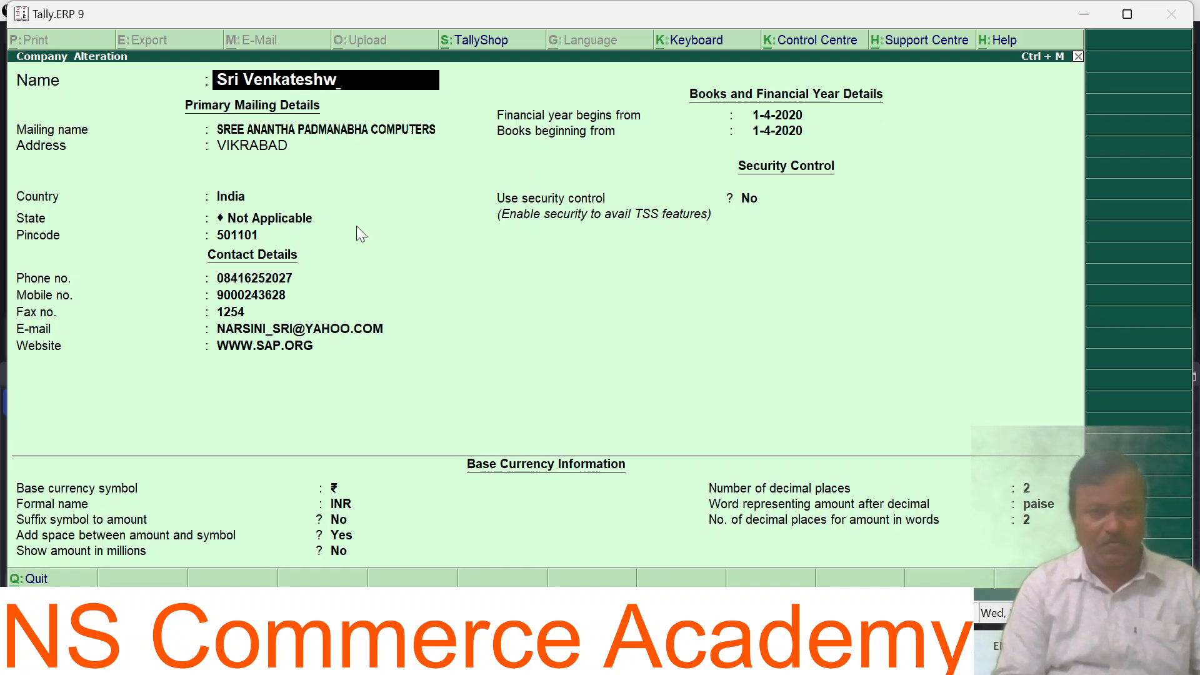
key(BackSpace)
text(wa)
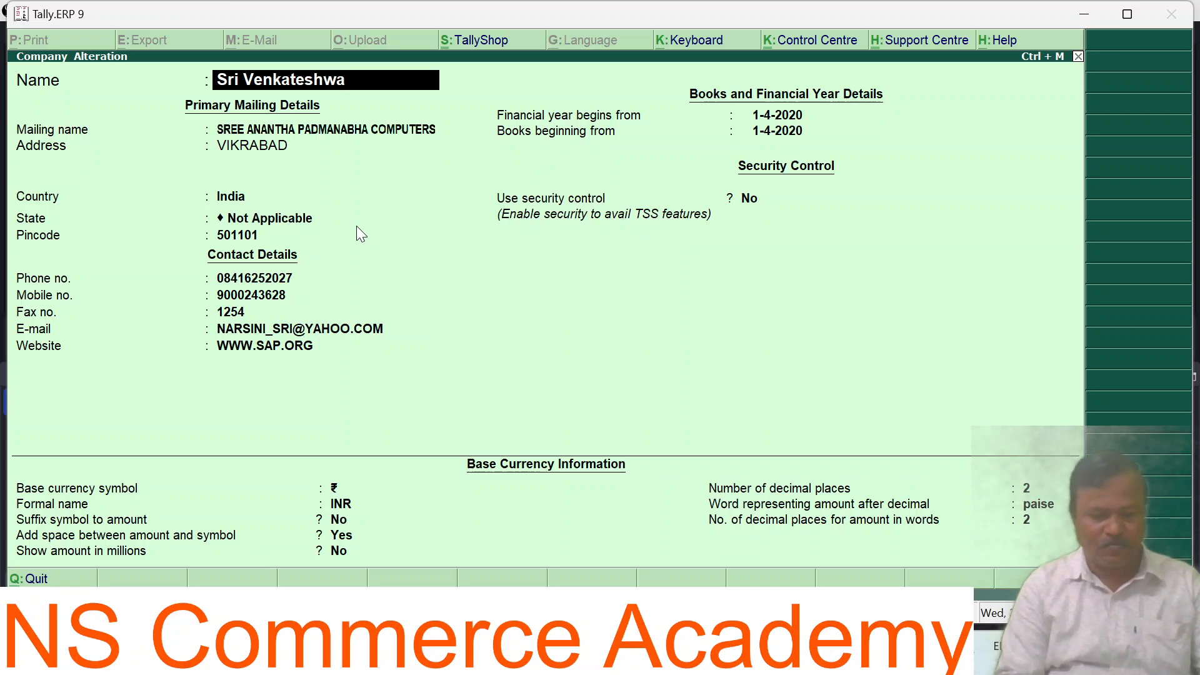
text(ra Traders)
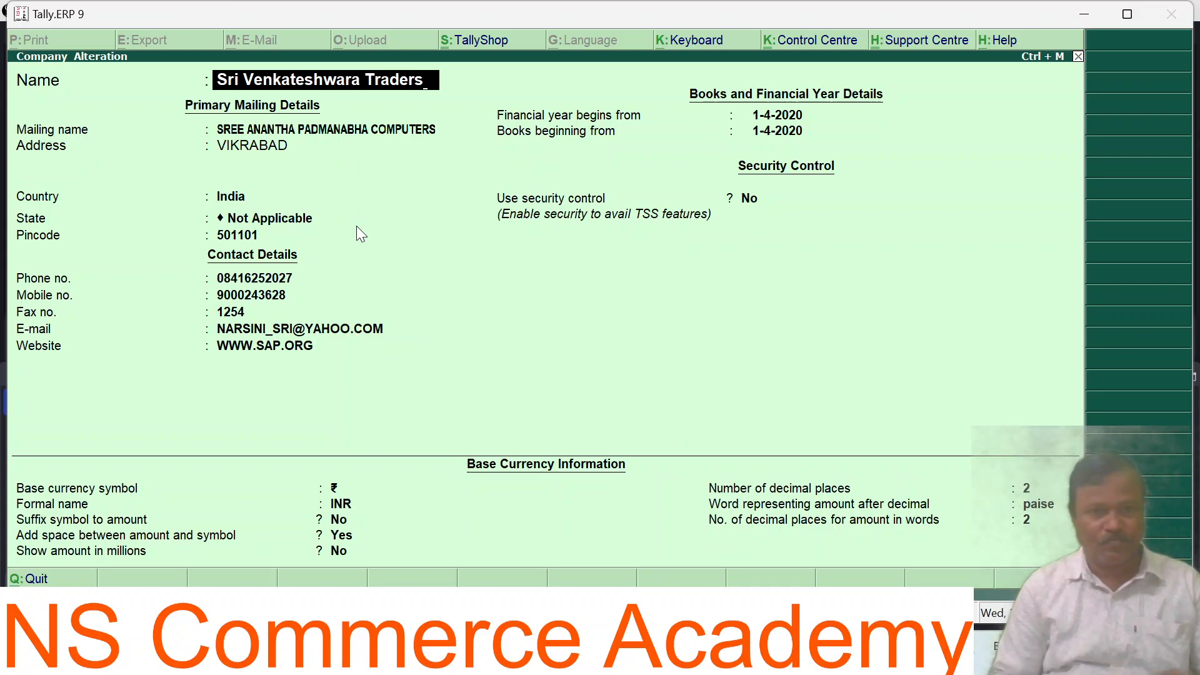
key(Return)
key(Return)
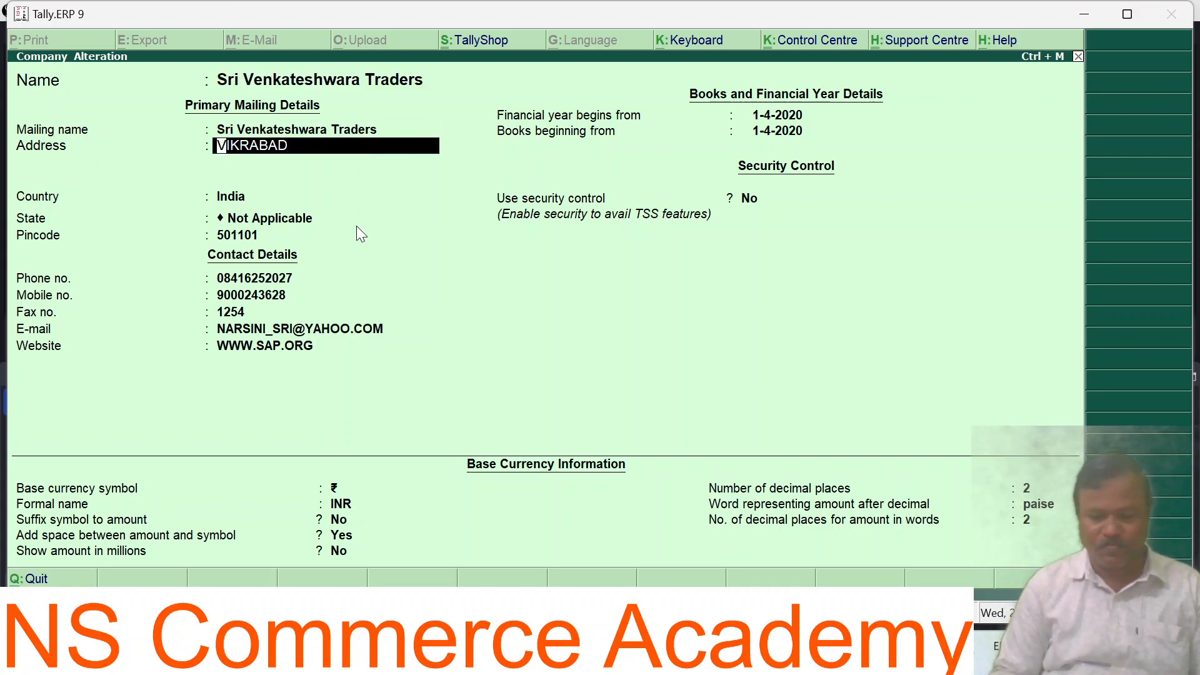
Step: Set the address to Hyderabad and the pincode to 500040
text(Hy)
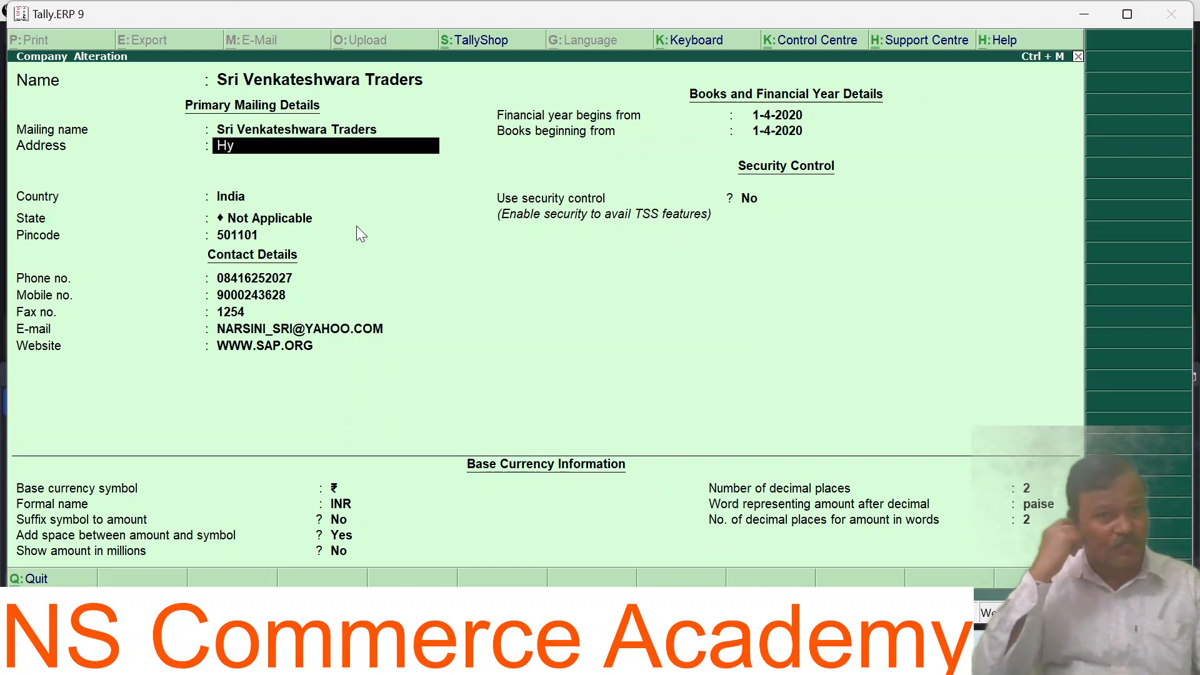
text(de)
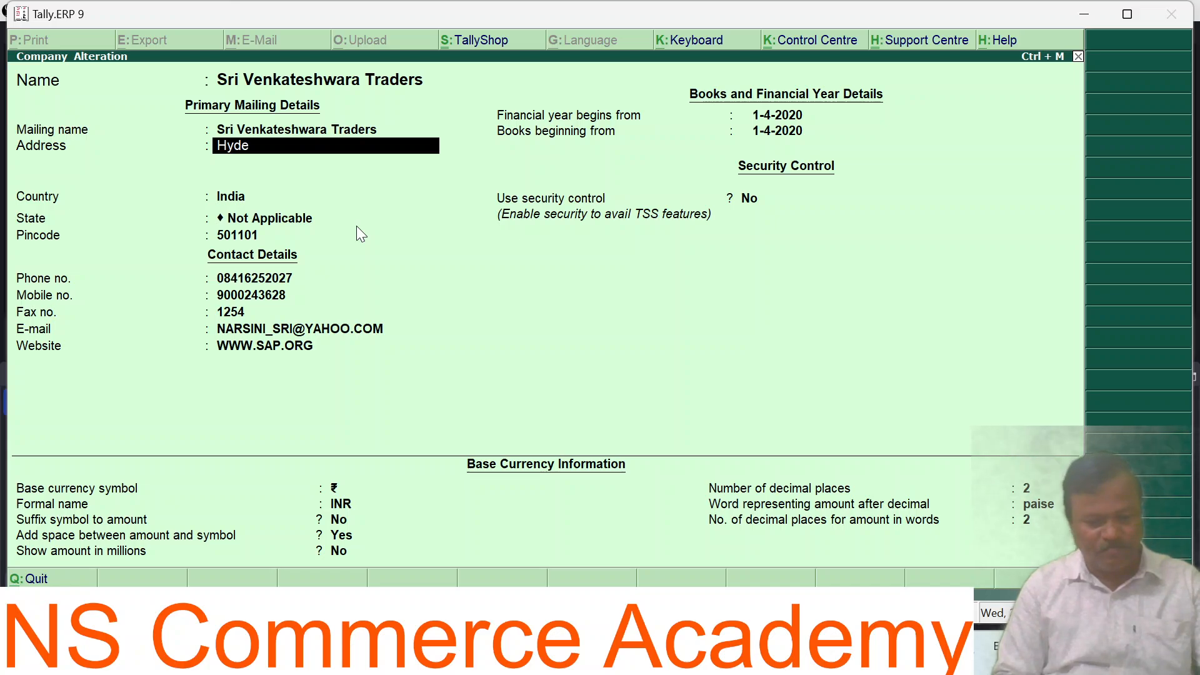
text(rabad)
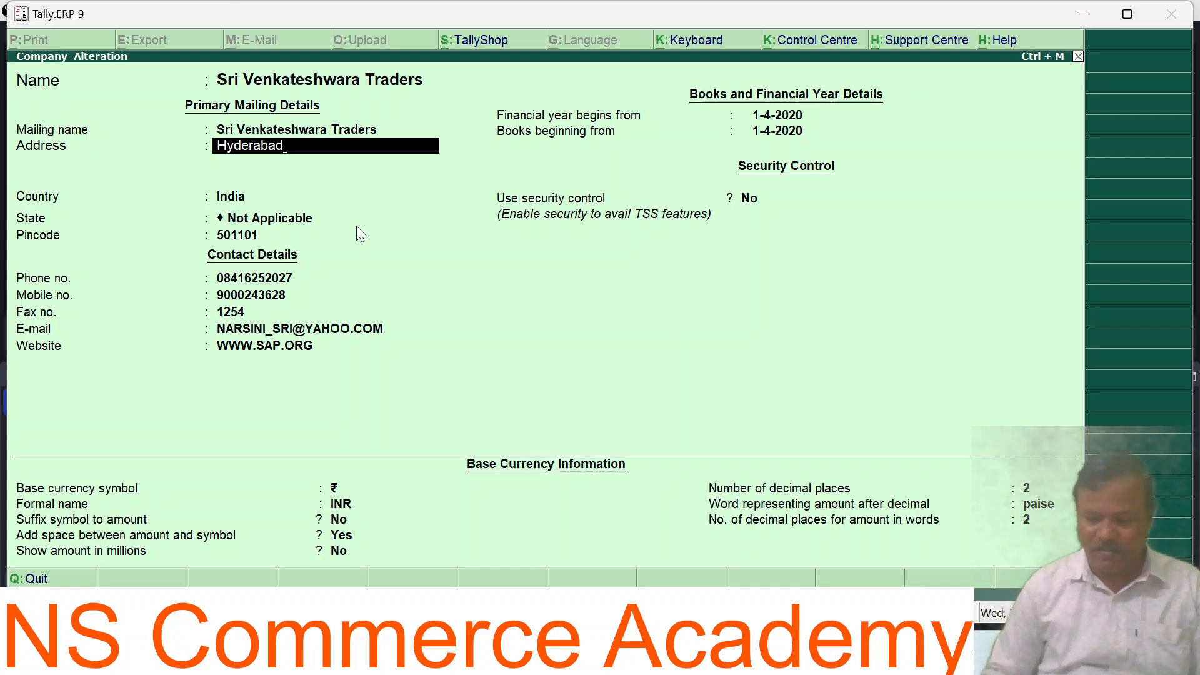
key(Return)
key(Return)
key(Return)
key(Return)
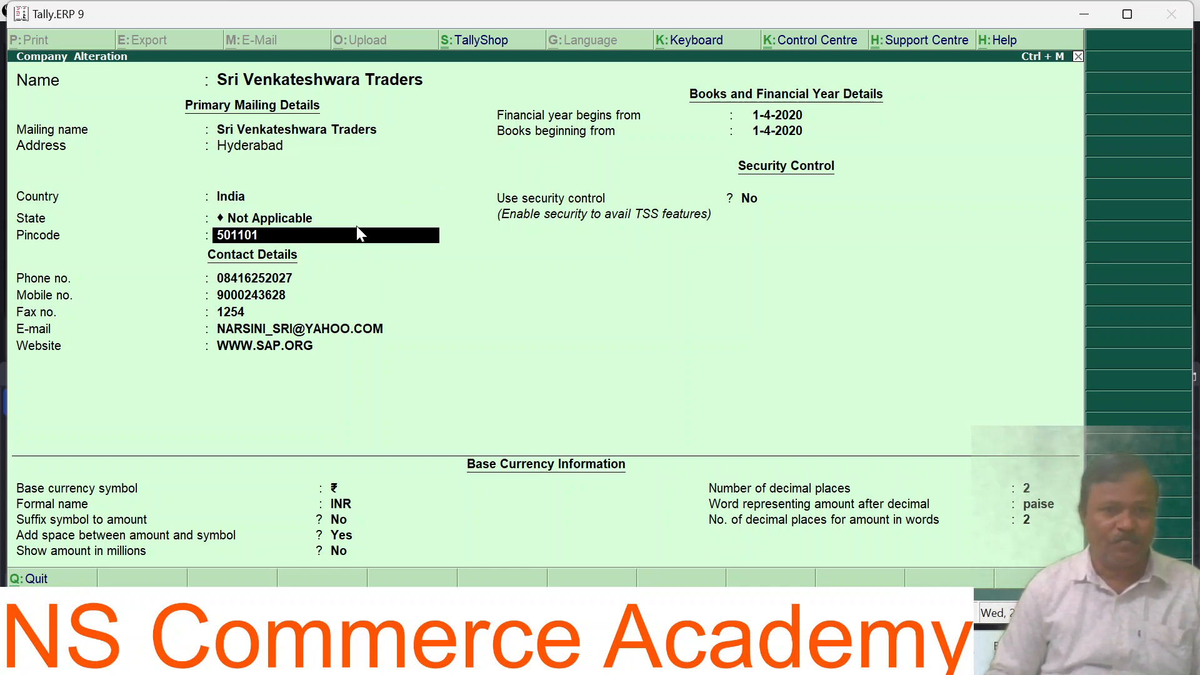
text(5000)
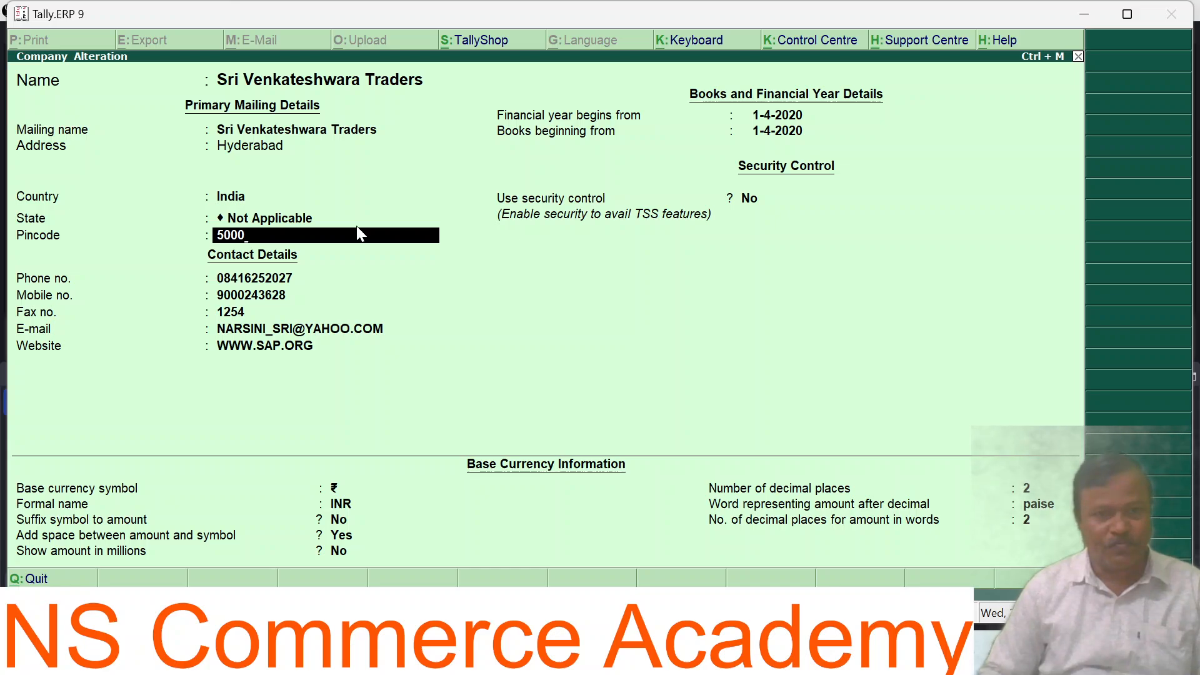
text(40)
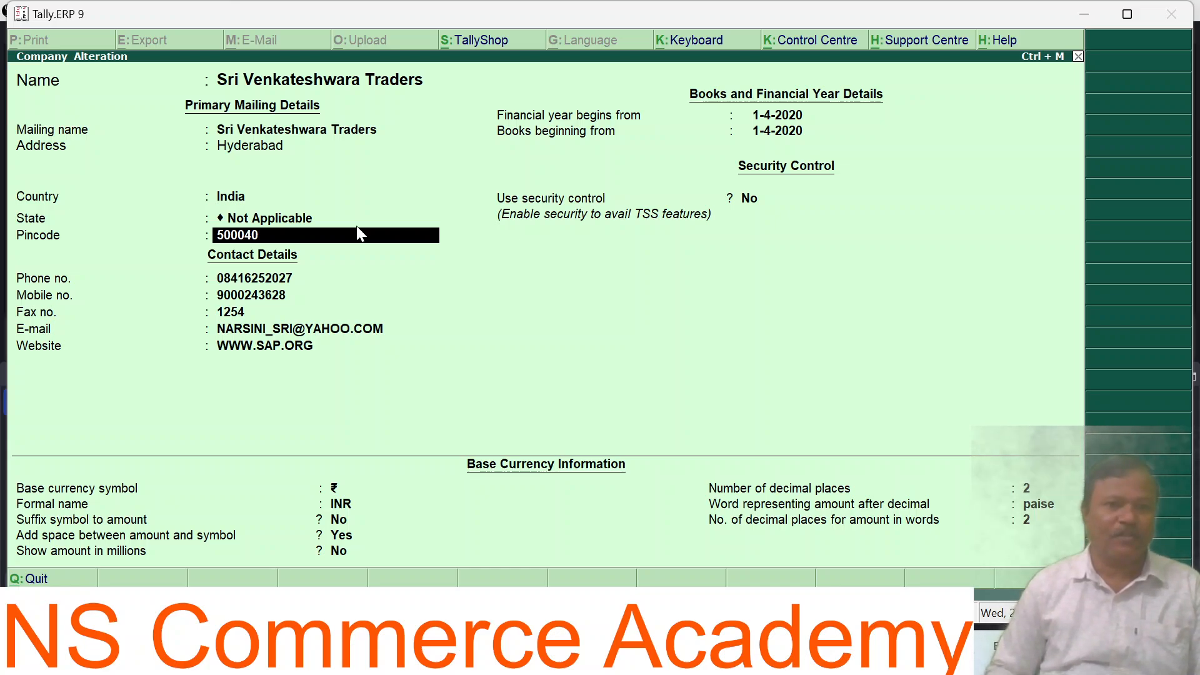
key(Return)
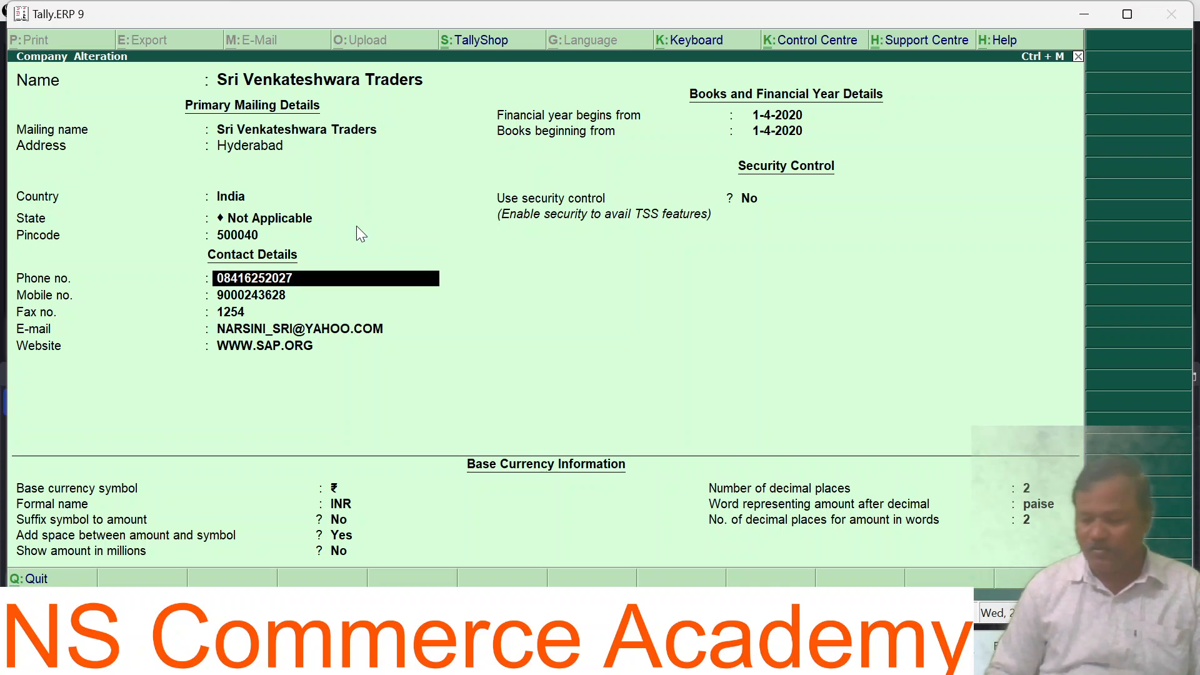
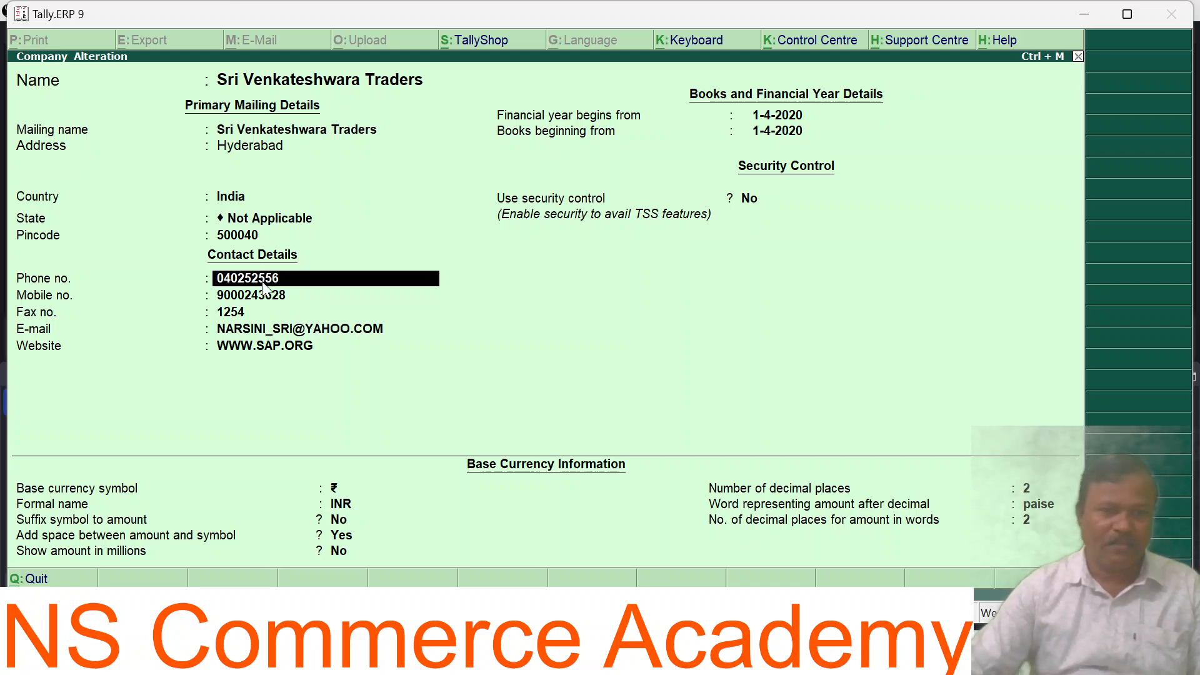
Step: Enter the new phone number and the new mobile number, removing an extra digit
click(275, 299)
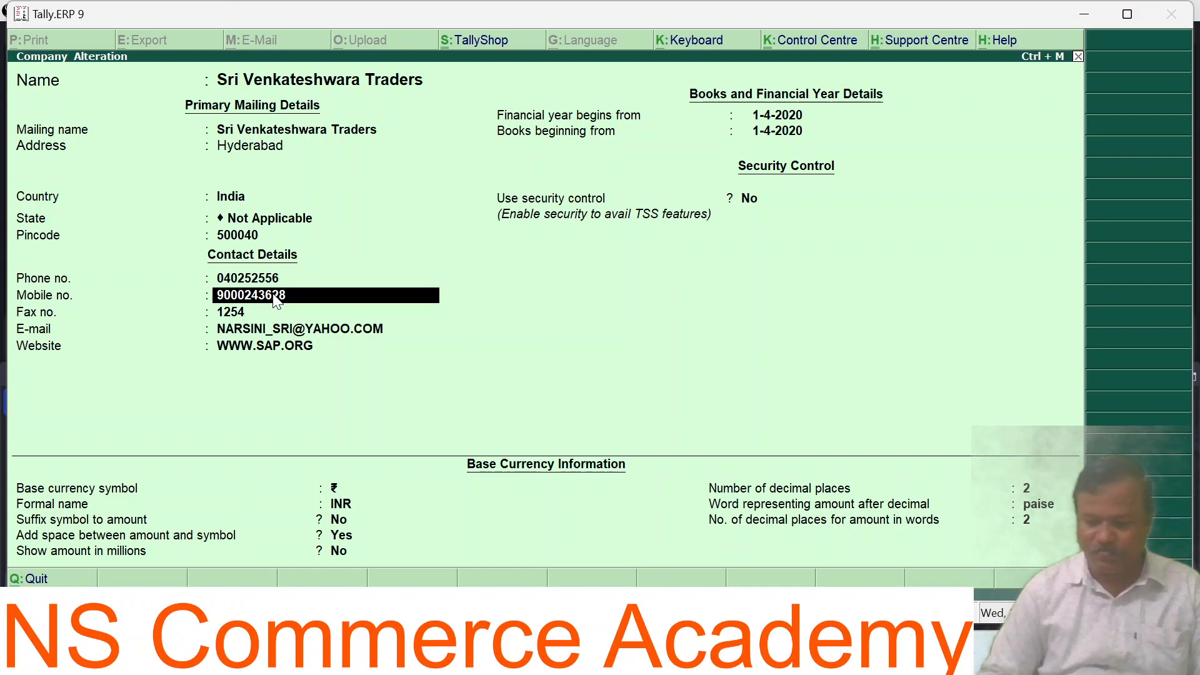
key(Return)
click(276, 299)
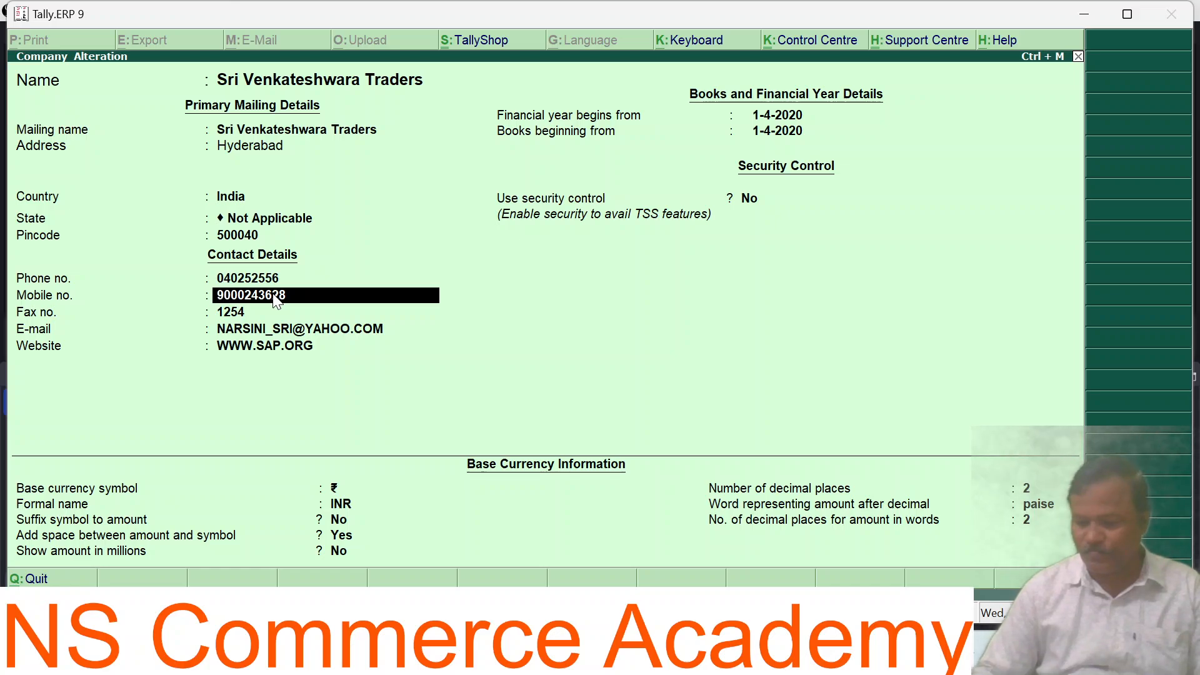
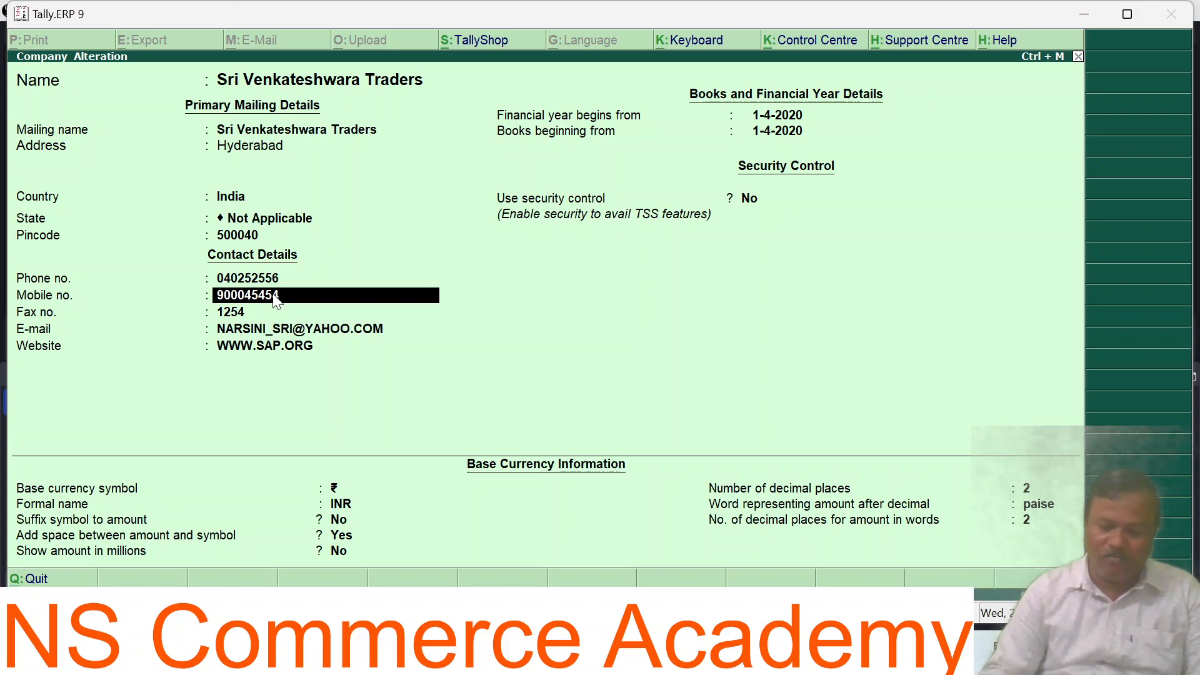
Step: Accept the remaining fields unchanged and save the Company Alteration
key(Return)
key(Return)
key(Return)
key(Return)
key(Return)
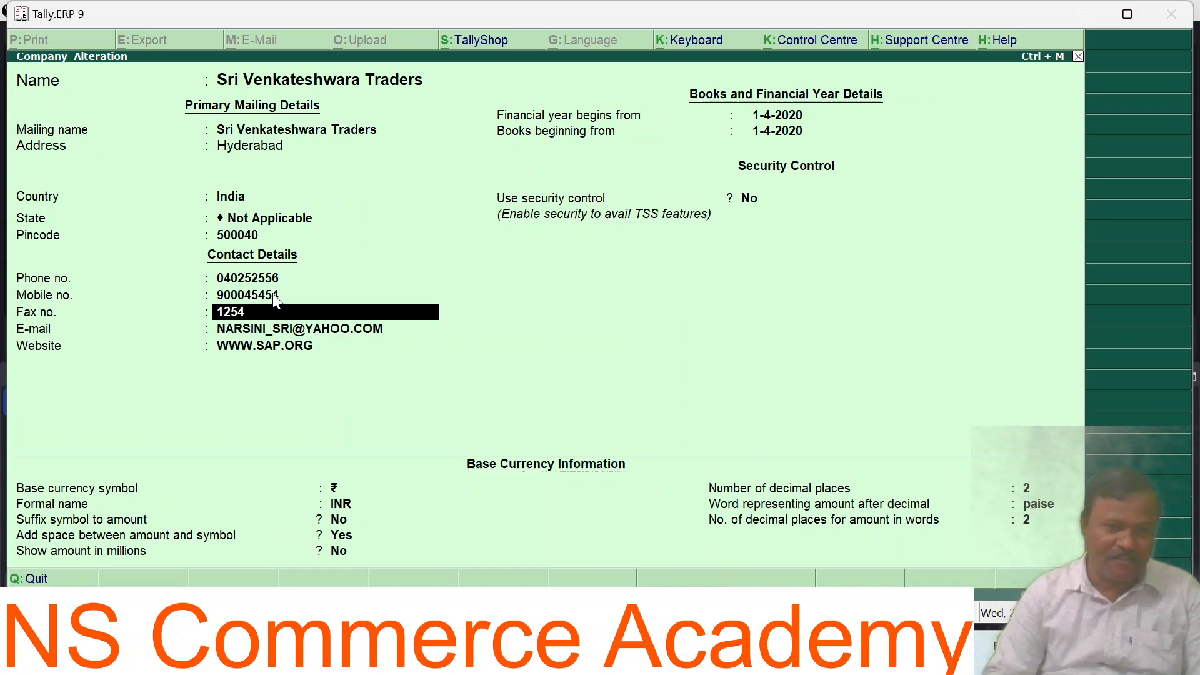
key(Return)
key(Return)
key(Return)
key(Return)
key(Return)
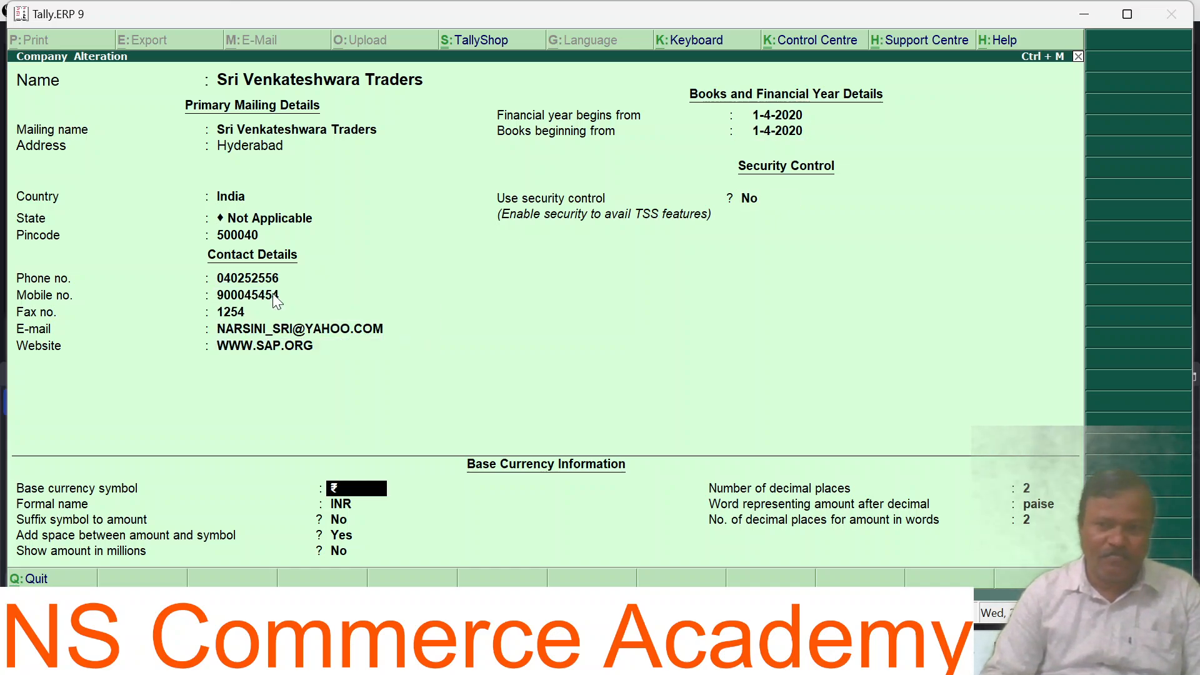
key(Return)
key(Return)
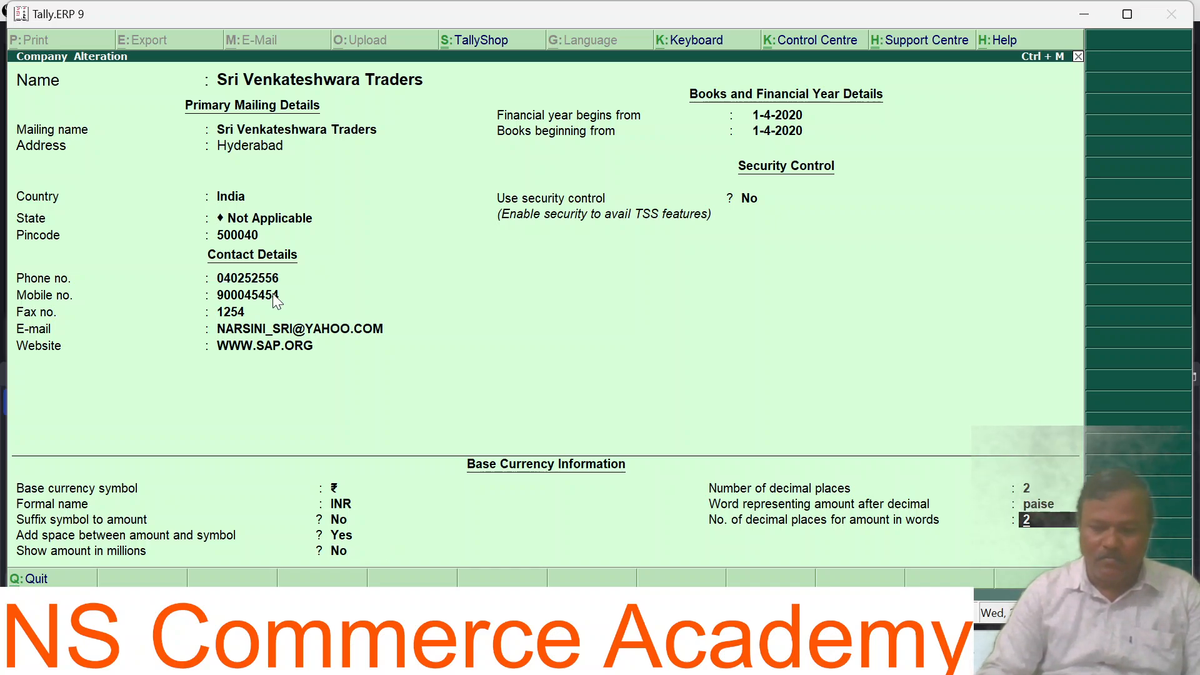
key(Return)
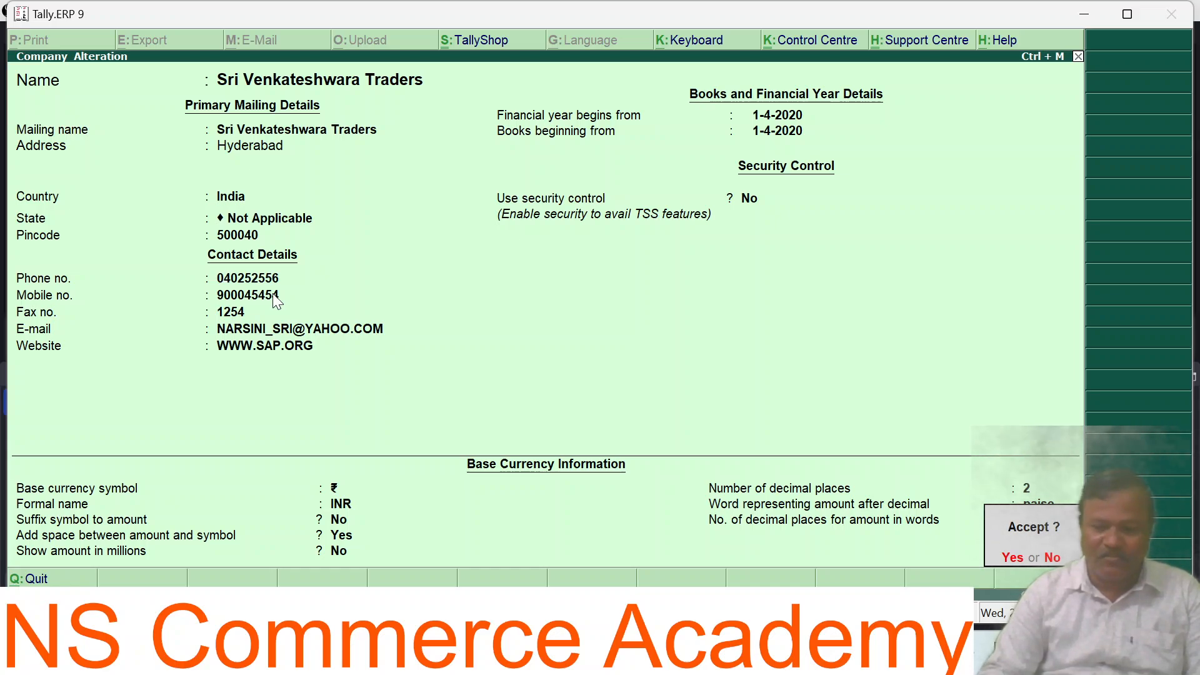
key(Return)
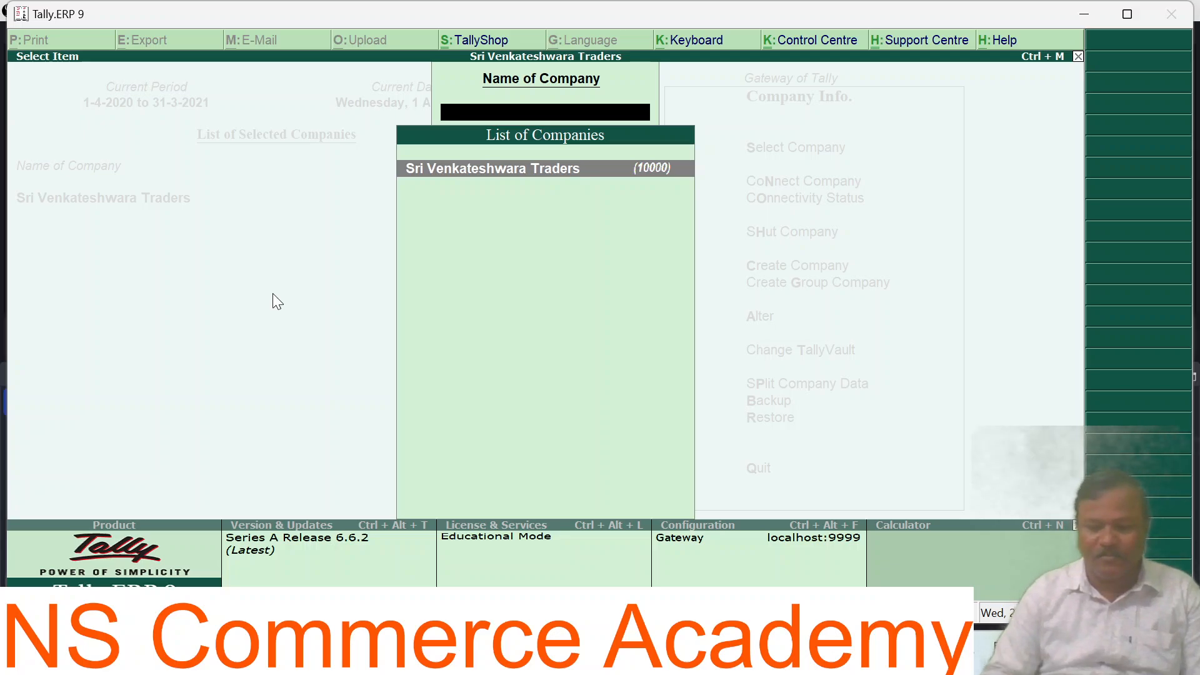
Step: Reopen Sri Venkateshwara Traders to verify the saved Hyderabad details, then switch to OBS Studio
key(Return)
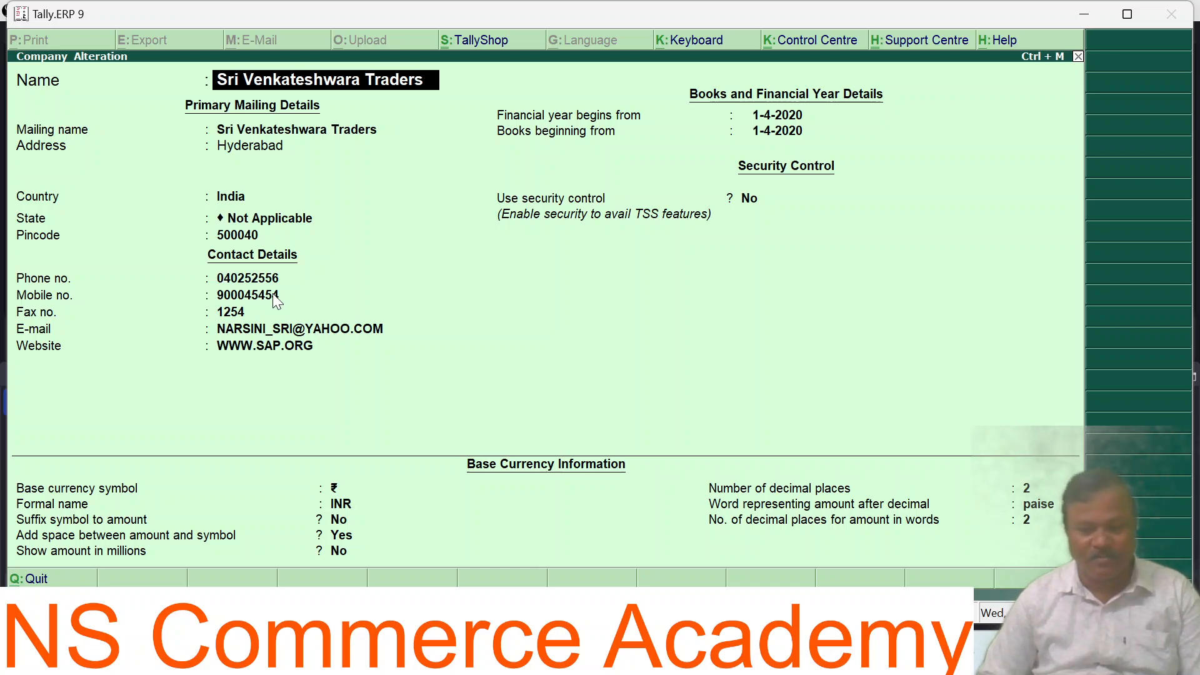
key(Return)
key(Return)
key(Return)
key(Return)
key(Return)
key(Return)
key(Return)
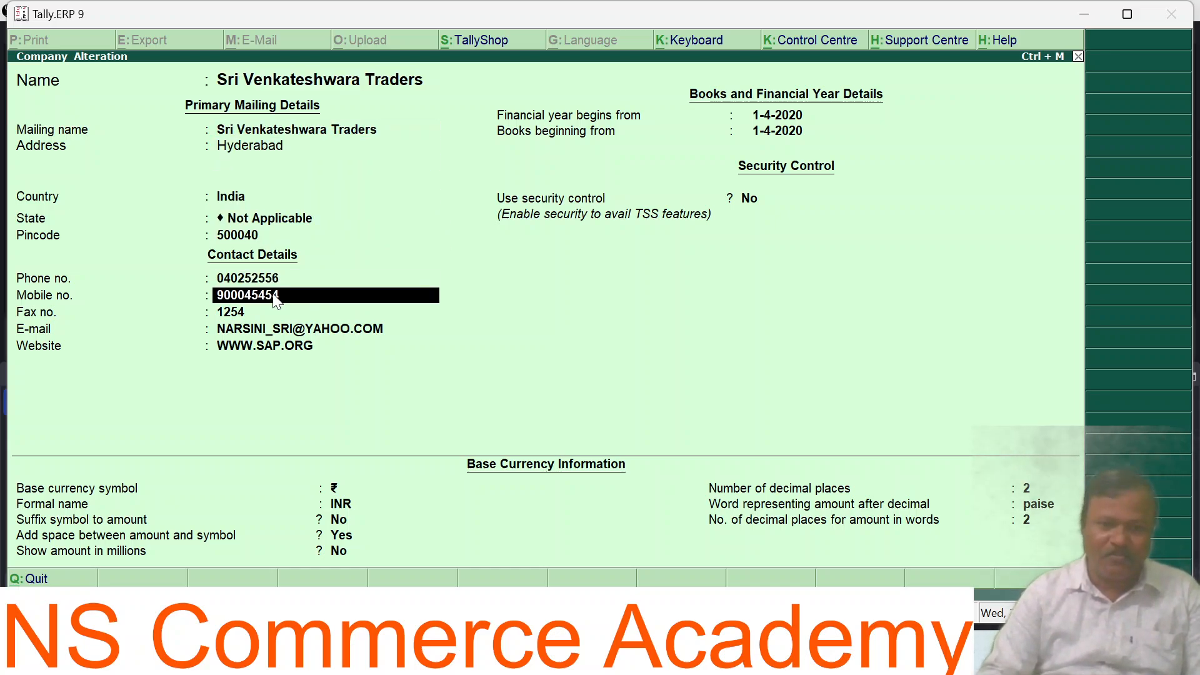
key(Return)
key(Return)
key(Return)
key(Return)
key(Return)
key(Return)
key(Return)
key(Return)
key(Return)
key(Return)
key(Return)
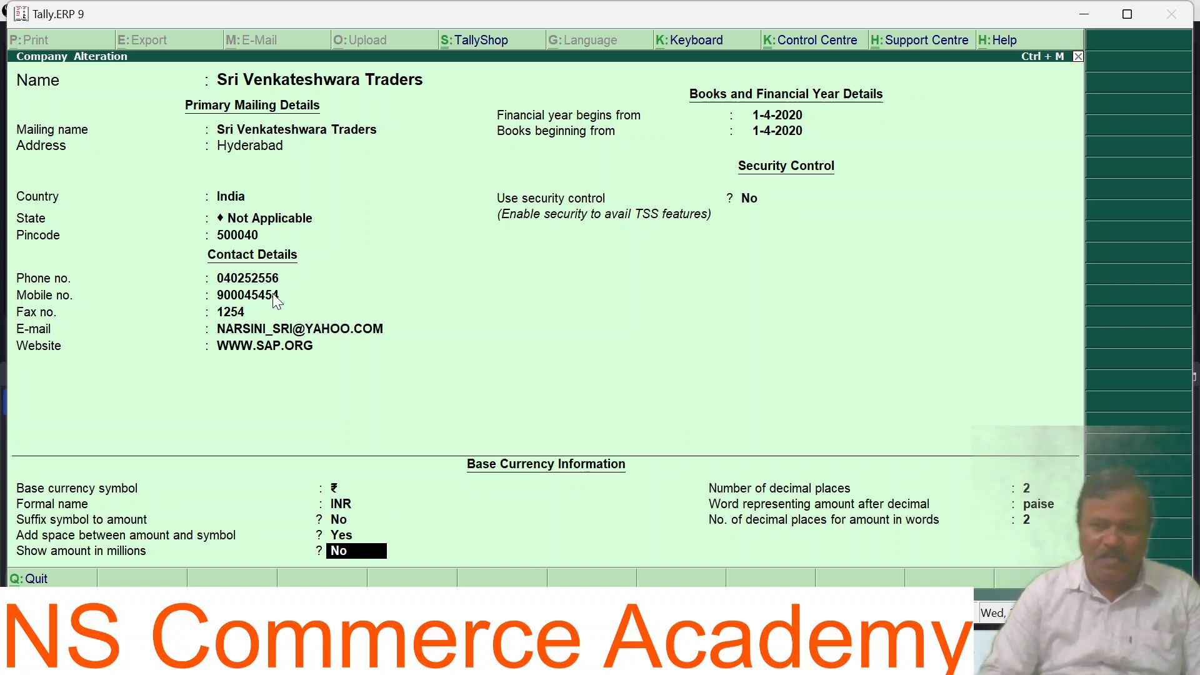
key(Return)
key(Return)
key(Return)
key(Return)
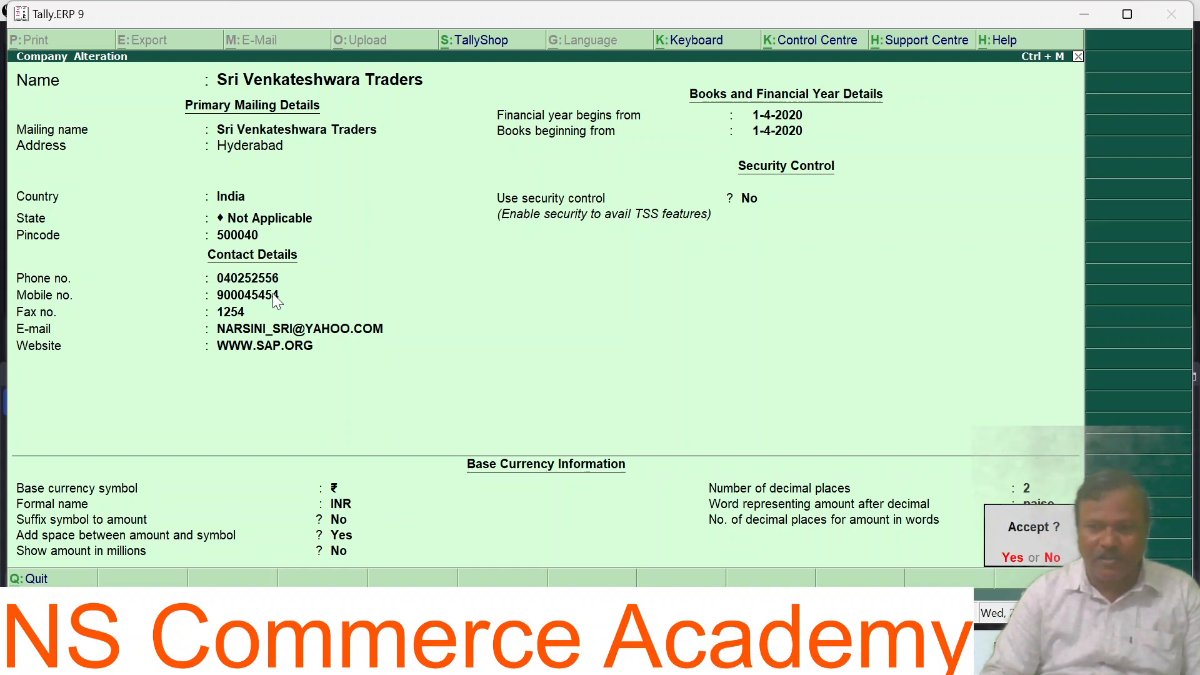
key(Return)
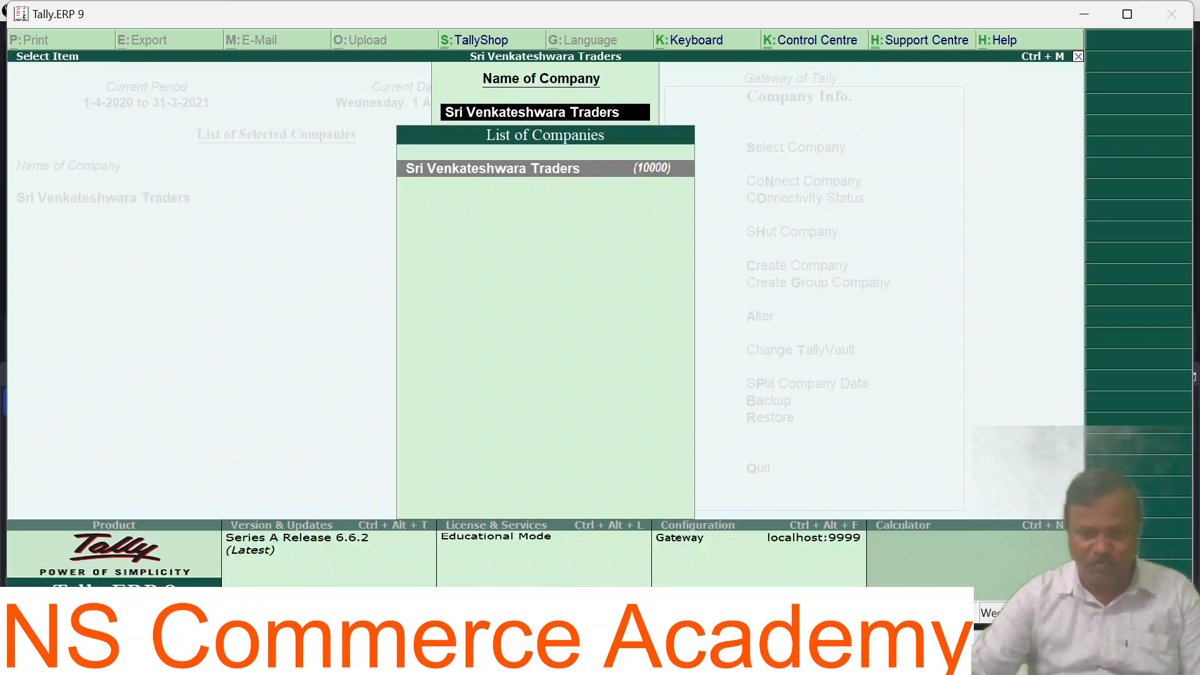
click(686, 659)
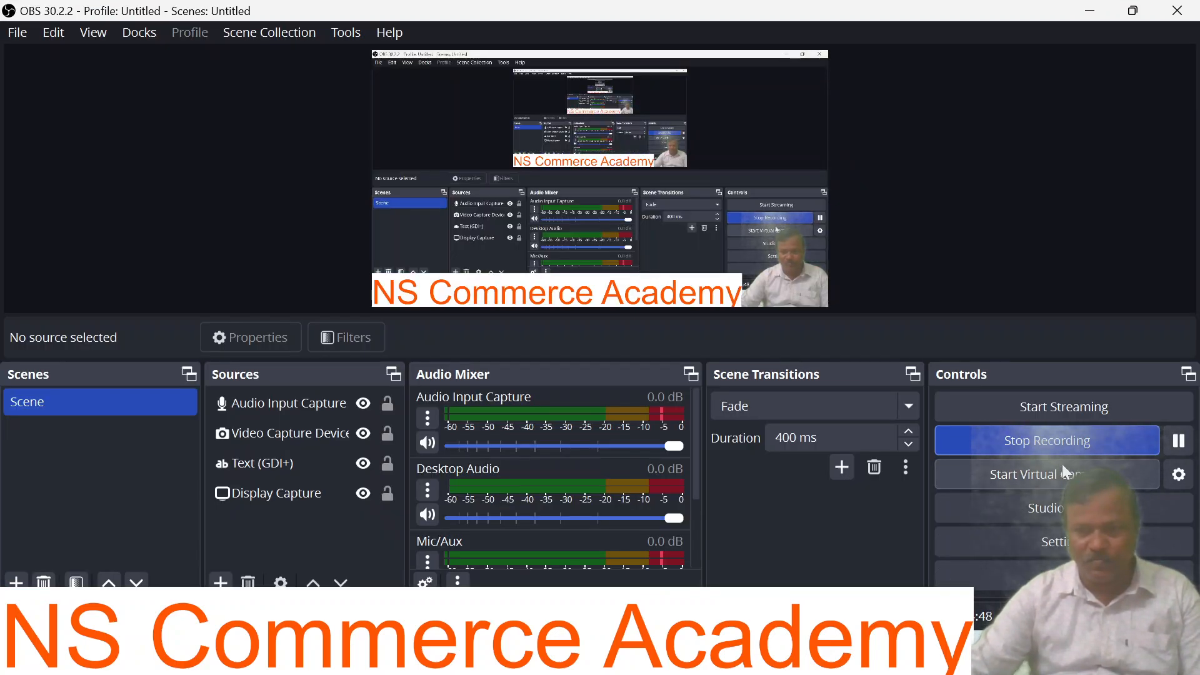